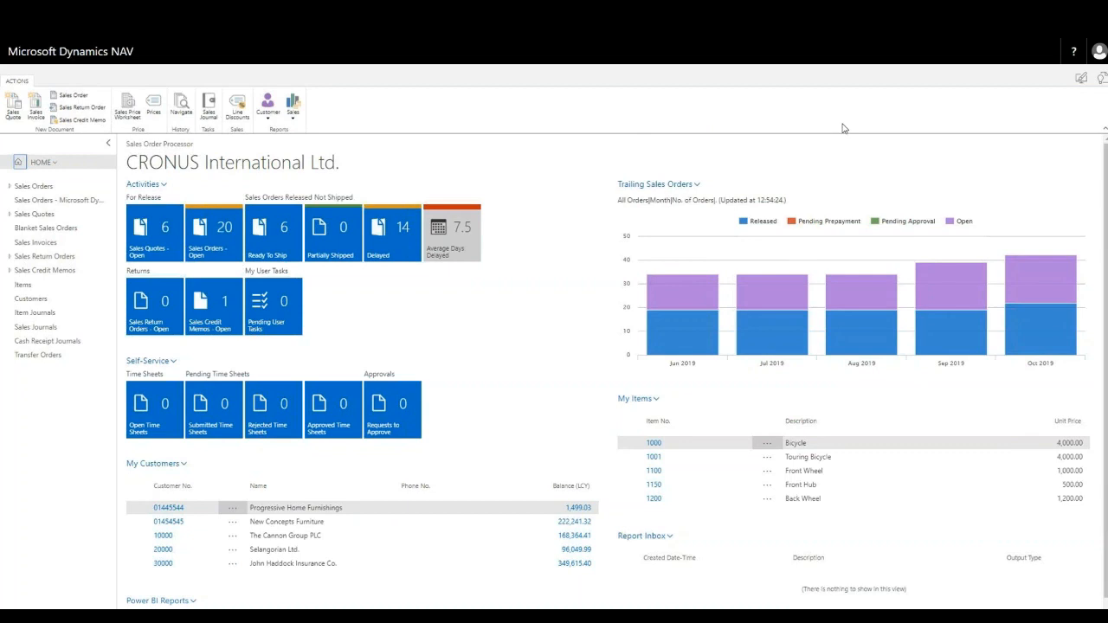
Open the Items list and sort it by Item Category Code in descending order
left_click(22, 284)
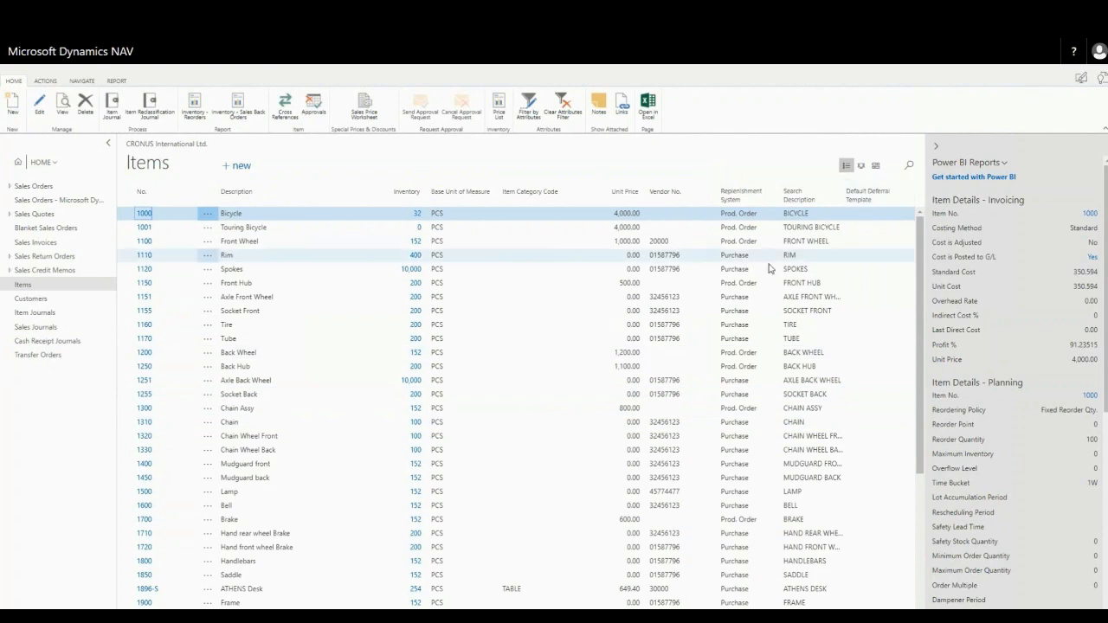
left_click(535, 192)
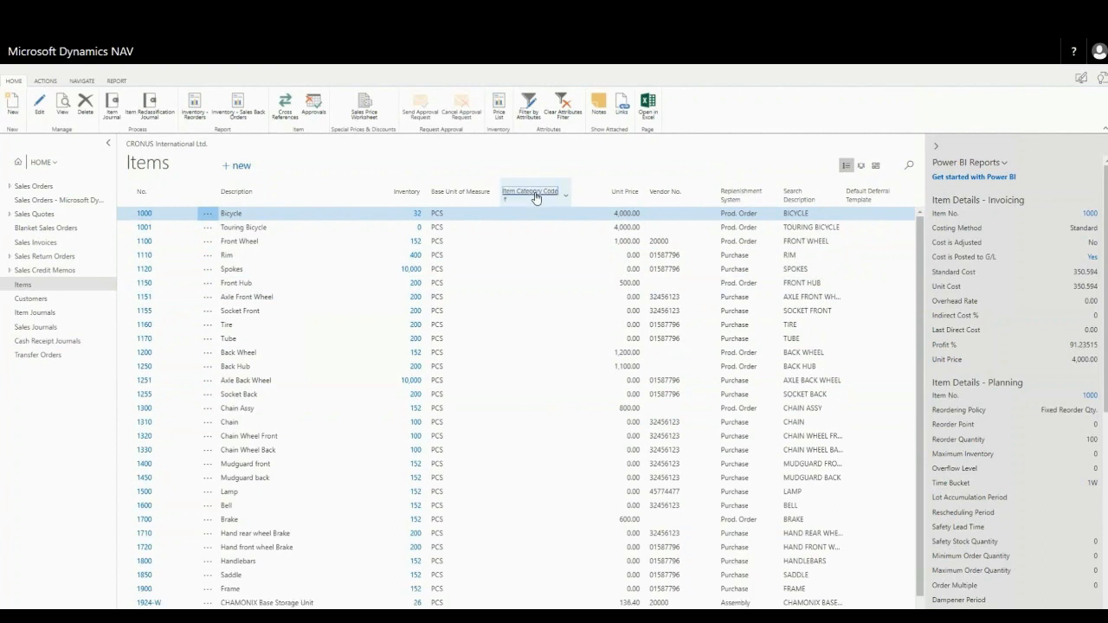
left_click(535, 194)
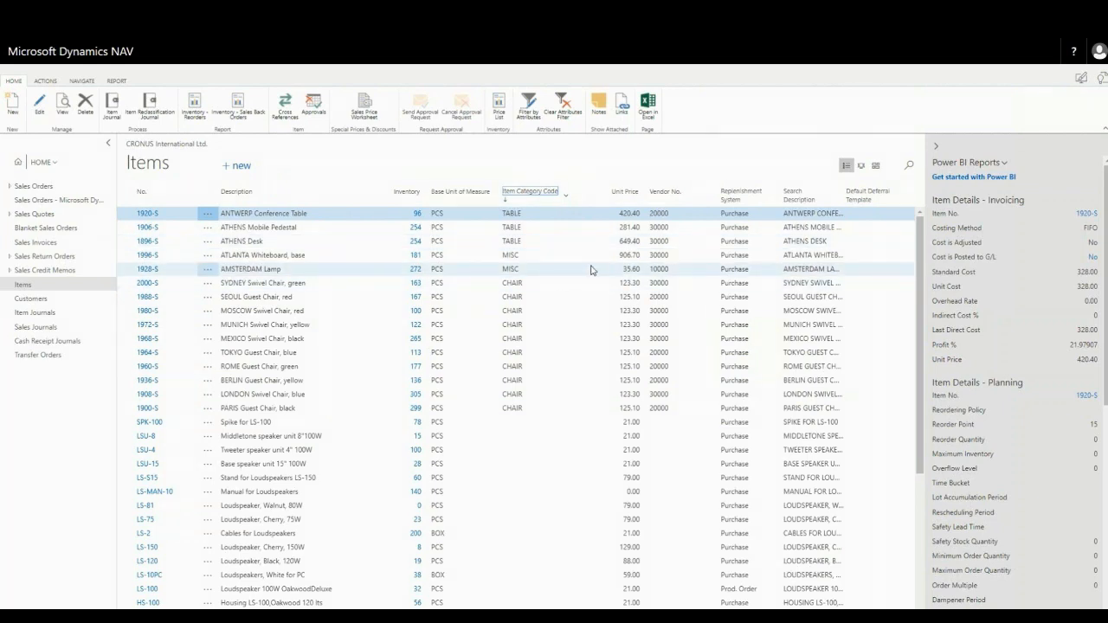
View the item list as wide tiles and as tall tiles
left_click(876, 168)
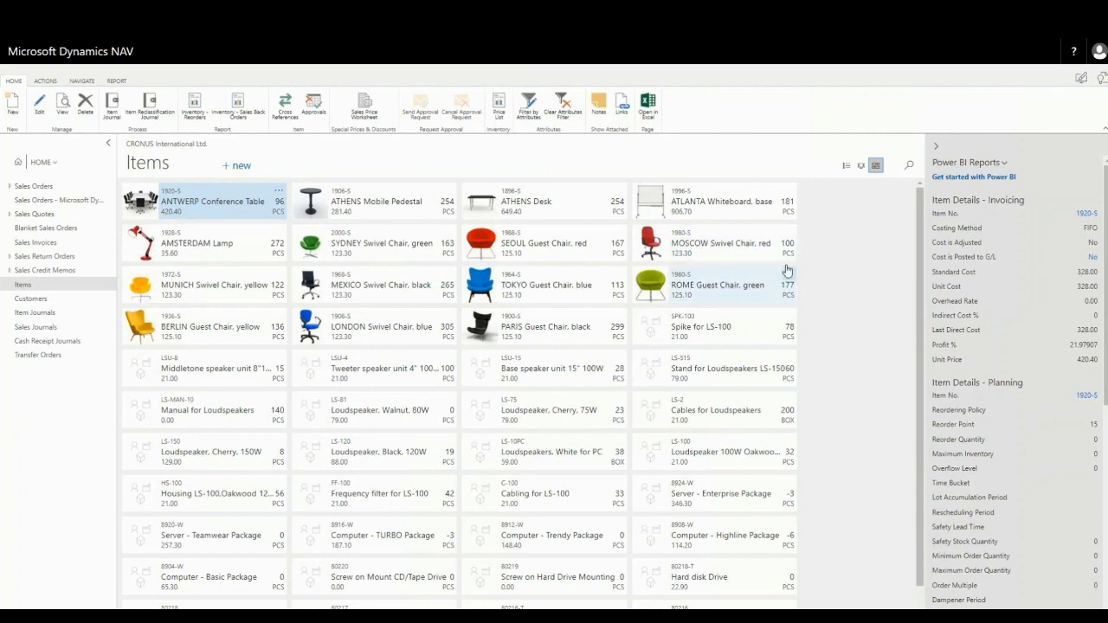
left_click(861, 167)
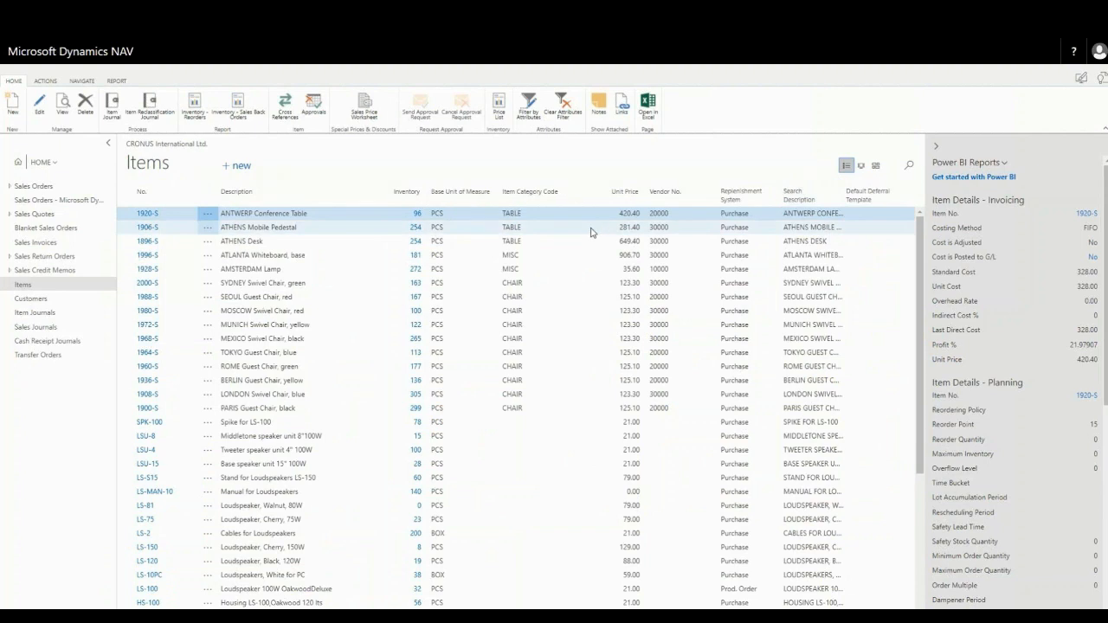
Filter the items by the attribute Color with the value Red and show the filtered items as wide tiles
left_click(528, 108)
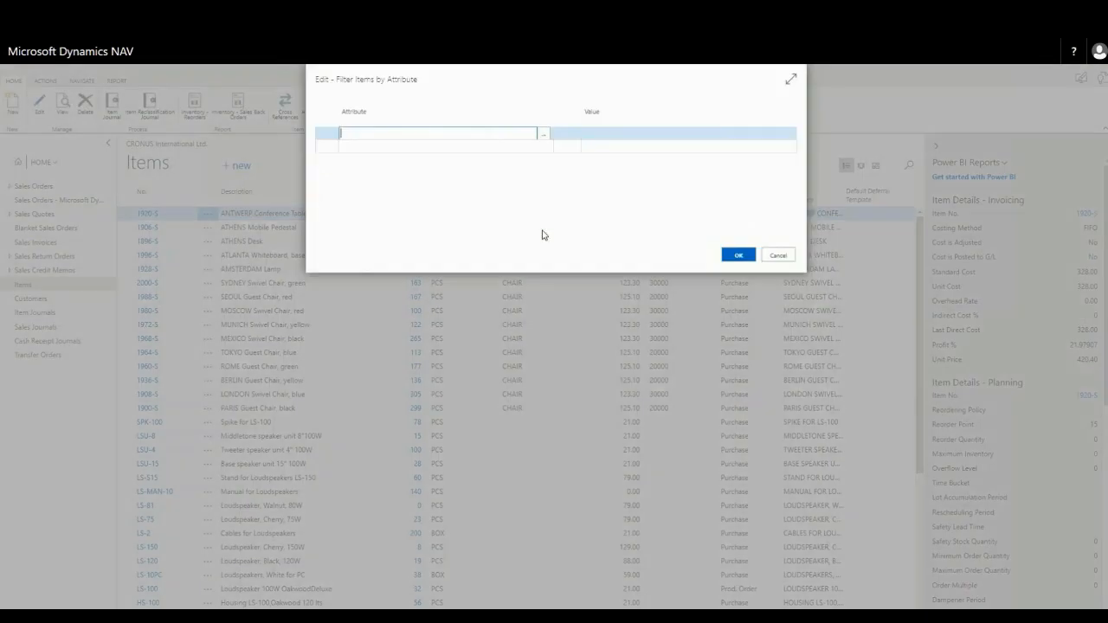
left_click(543, 135)
left_click(379, 177)
left_click(628, 134)
left_click(792, 135)
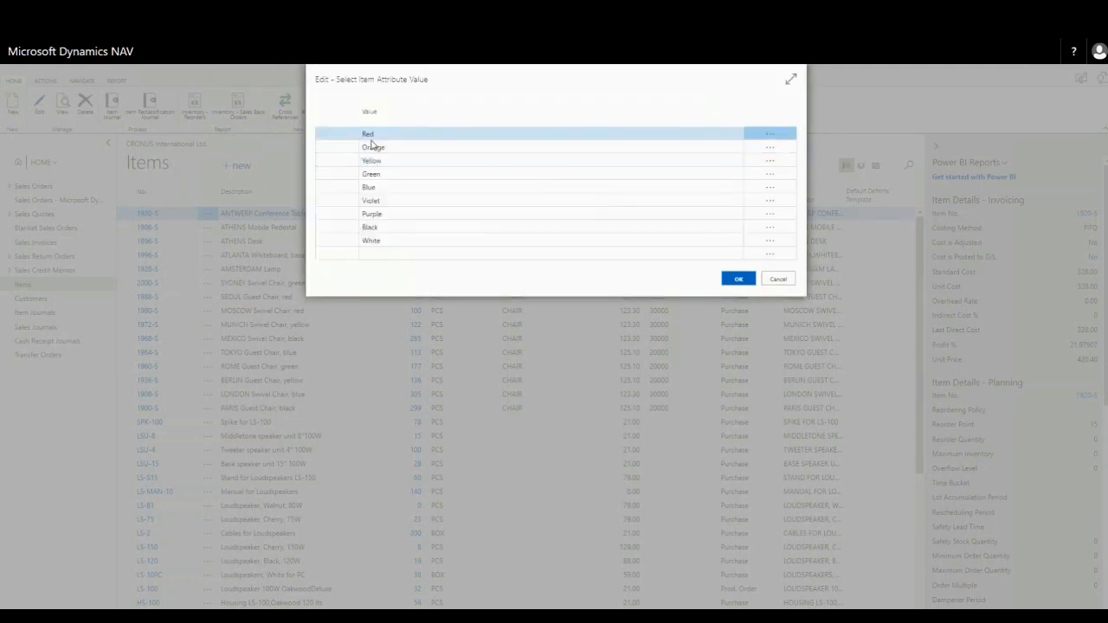
left_click(736, 282)
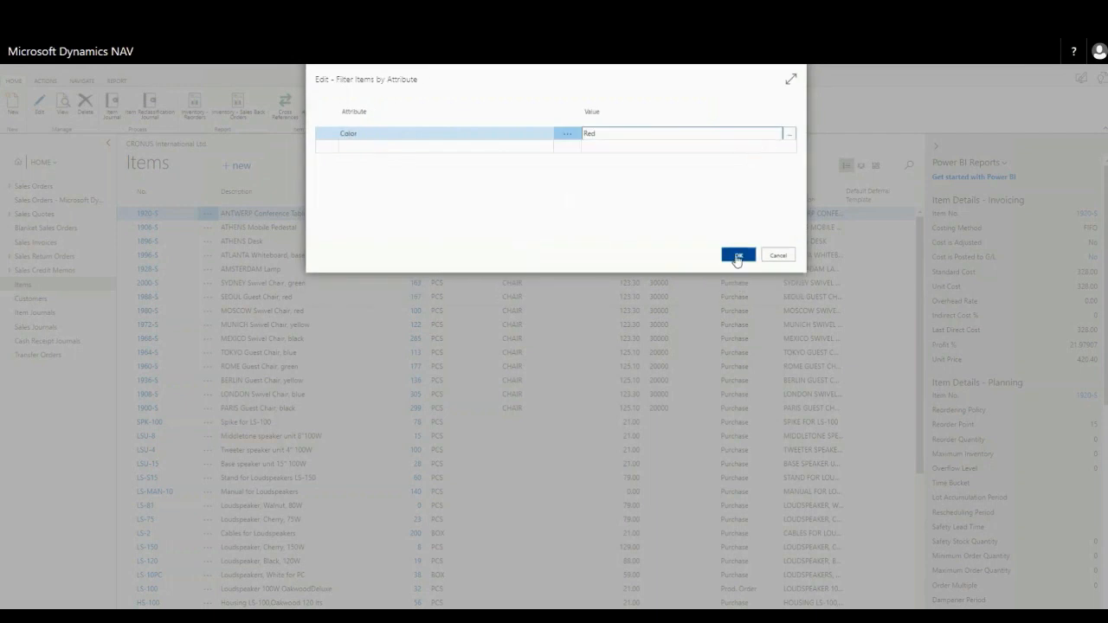
left_click(737, 255)
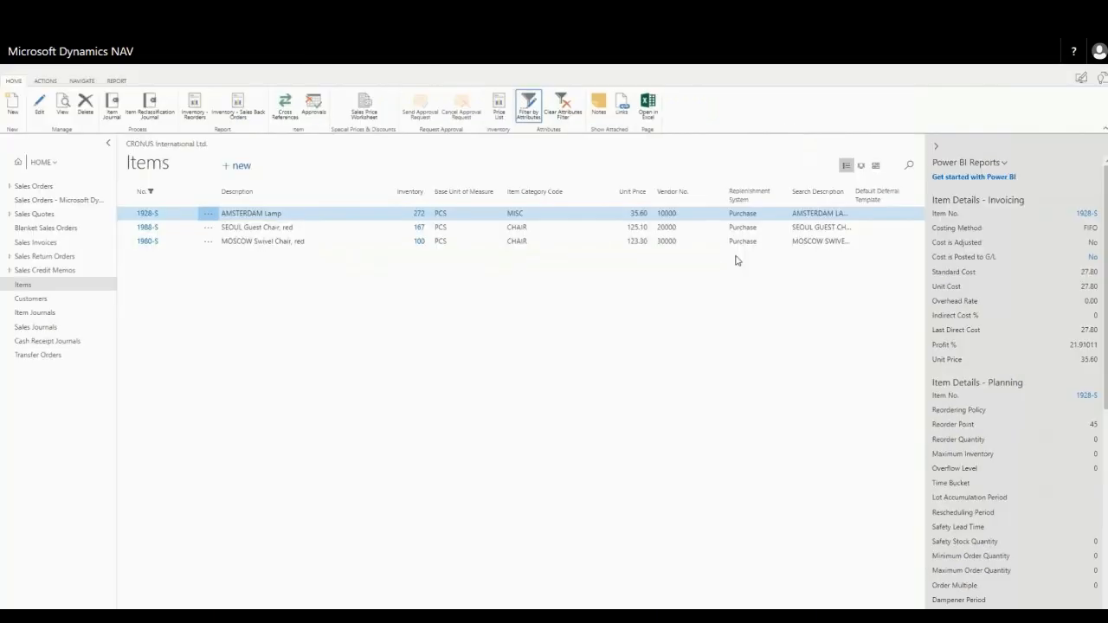
left_click(875, 166)
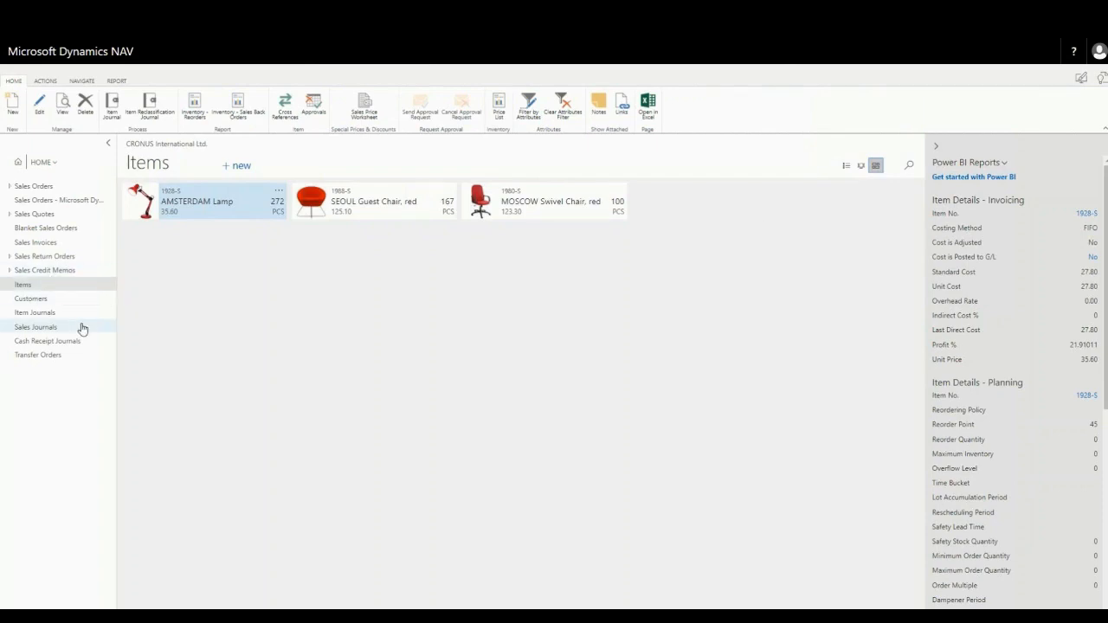
Open the Customers list for personalization and set the freeze pane at the Salesperson Code column
left_click(26, 300)
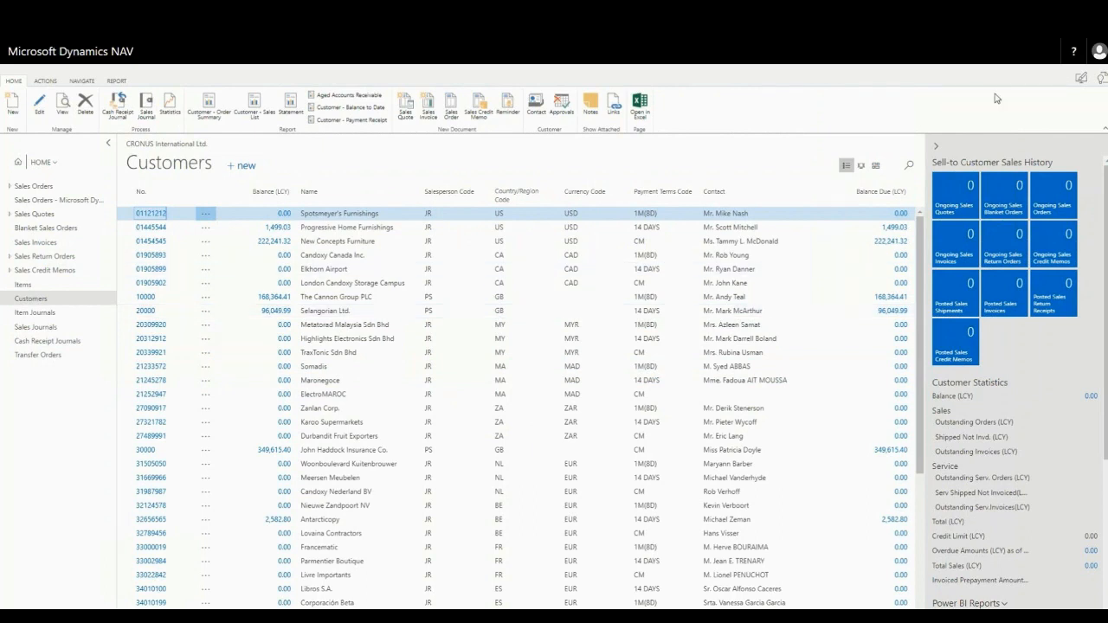
left_click(1099, 54)
left_click(952, 119)
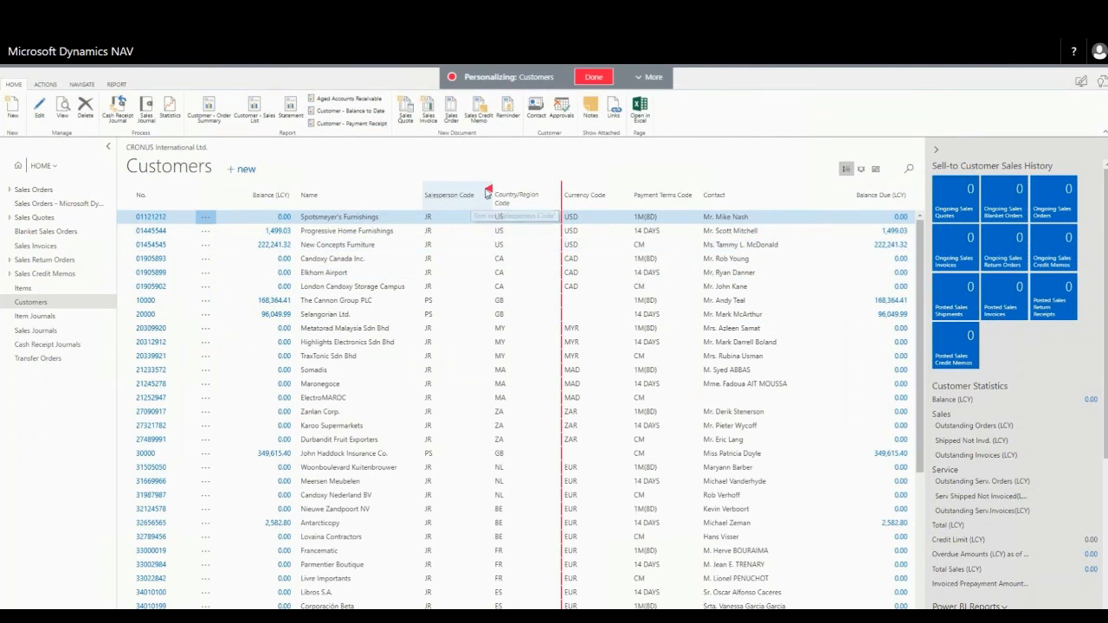
left_click(487, 190)
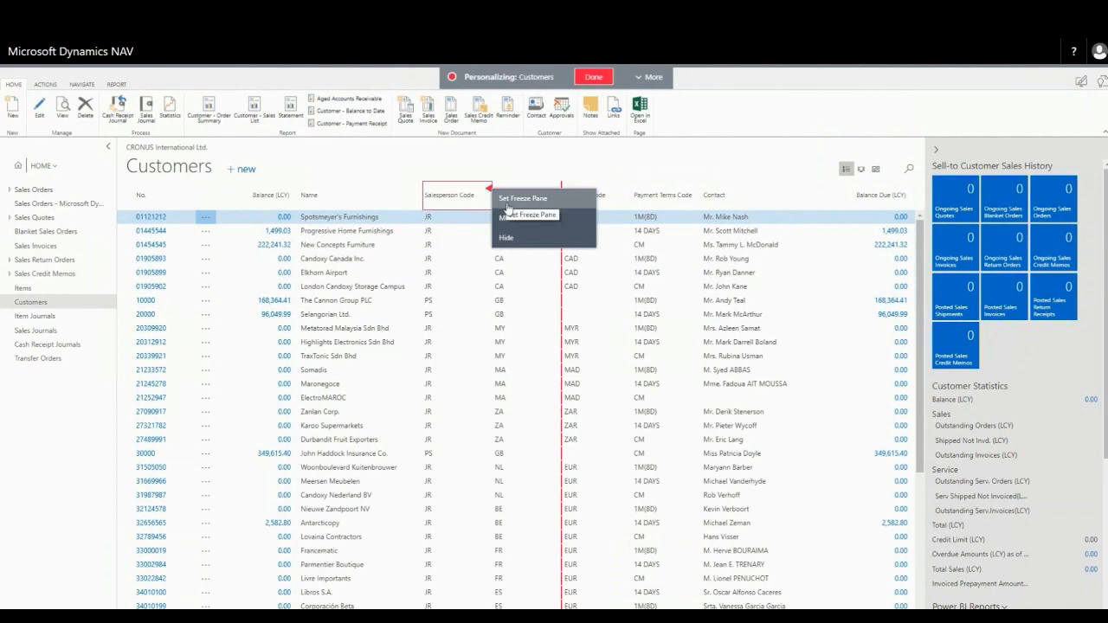
left_click(509, 208)
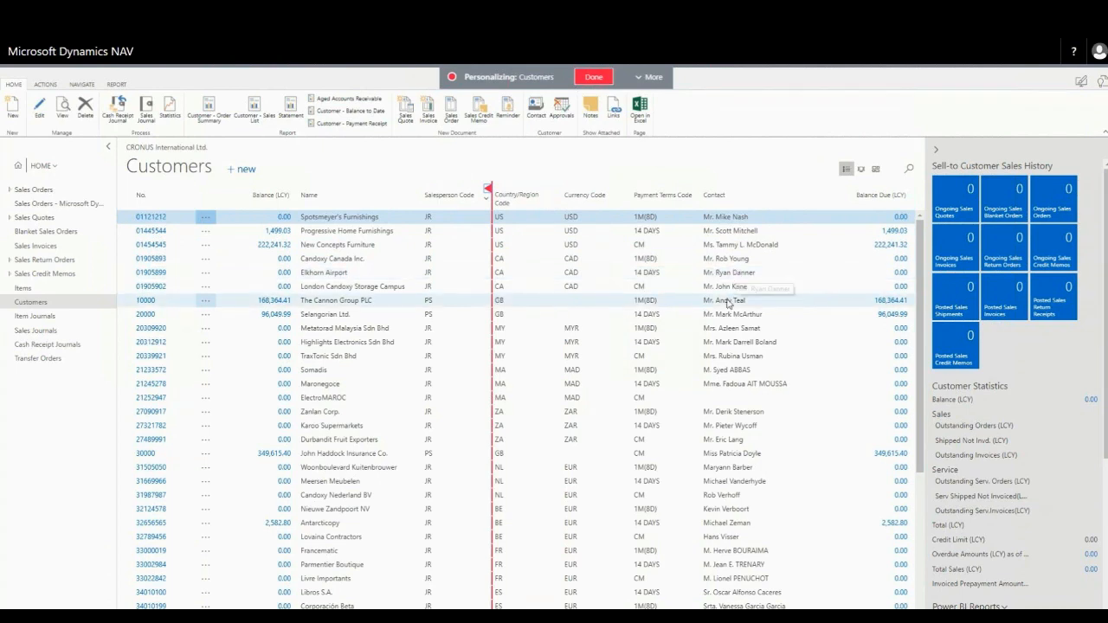
Hide the Payment Terms Code column in the Customers list
left_click(702, 191)
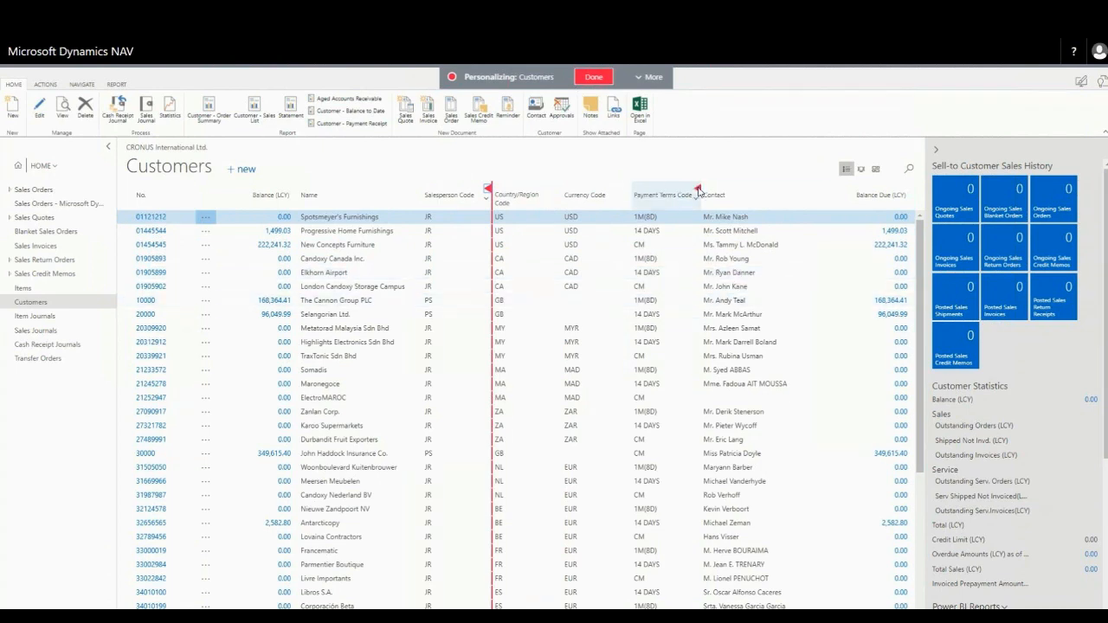
left_click(698, 191)
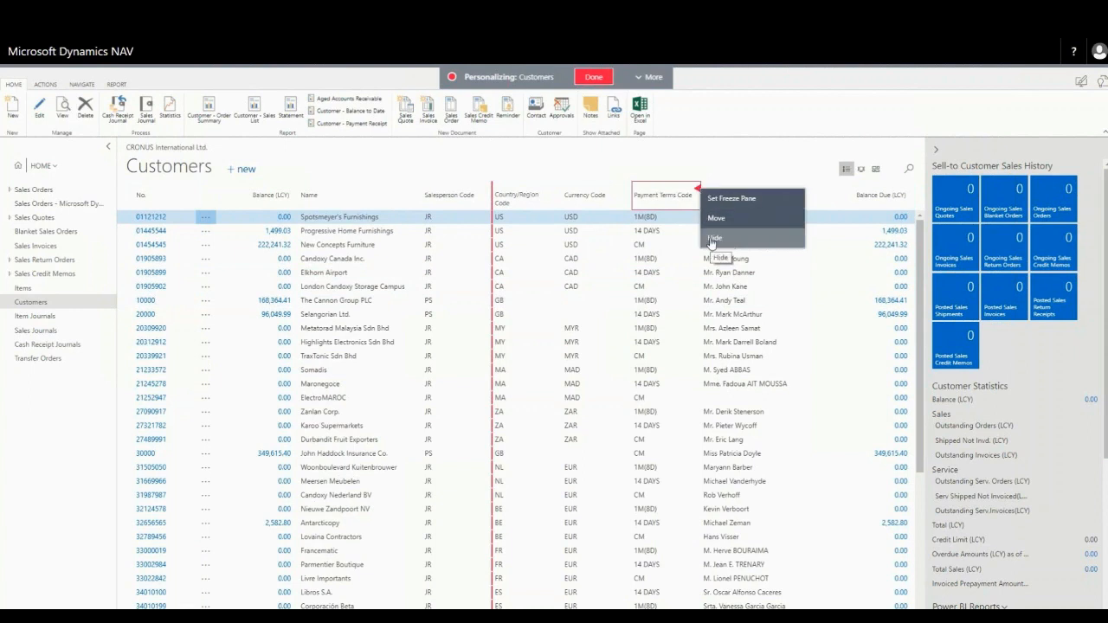
left_click(712, 239)
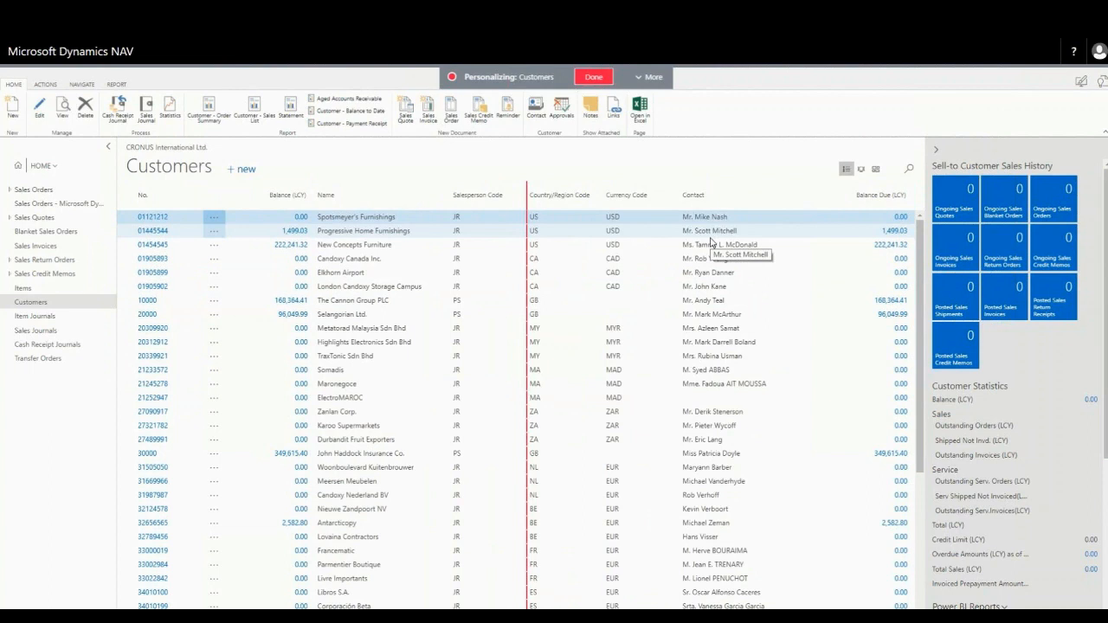
Reorder the columns so Currency Code follows Contact and Country/Region Code precedes Salesperson Code
left_click_drag(637, 198, 827, 201)
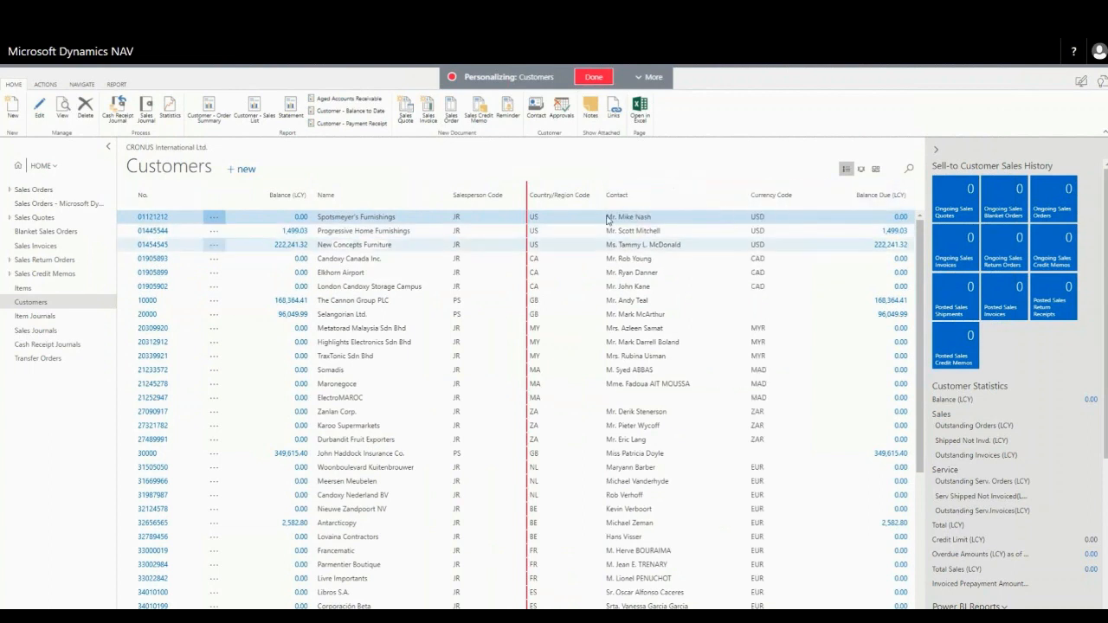
mouse_move(575, 199)
left_mouse_down()
mouse_move(451, 204)
mouse_move(463, 227)
left_mouse_up()
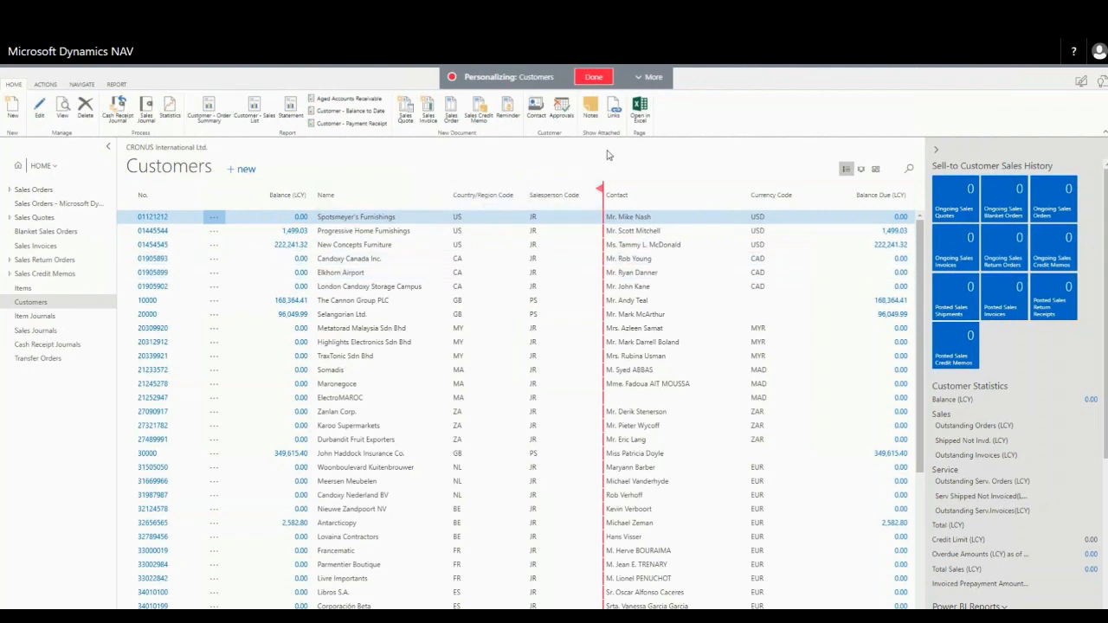
Add the Payment Terms Code field to the Customers list between Country/Region Code and Salesperson Code
left_click(649, 77)
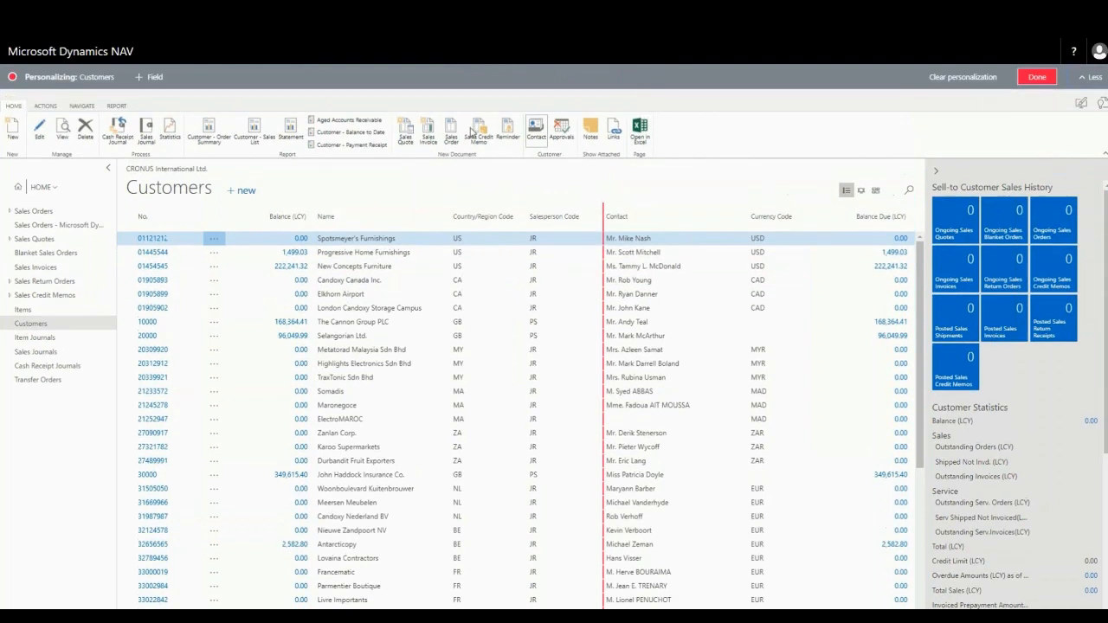
left_click(154, 80)
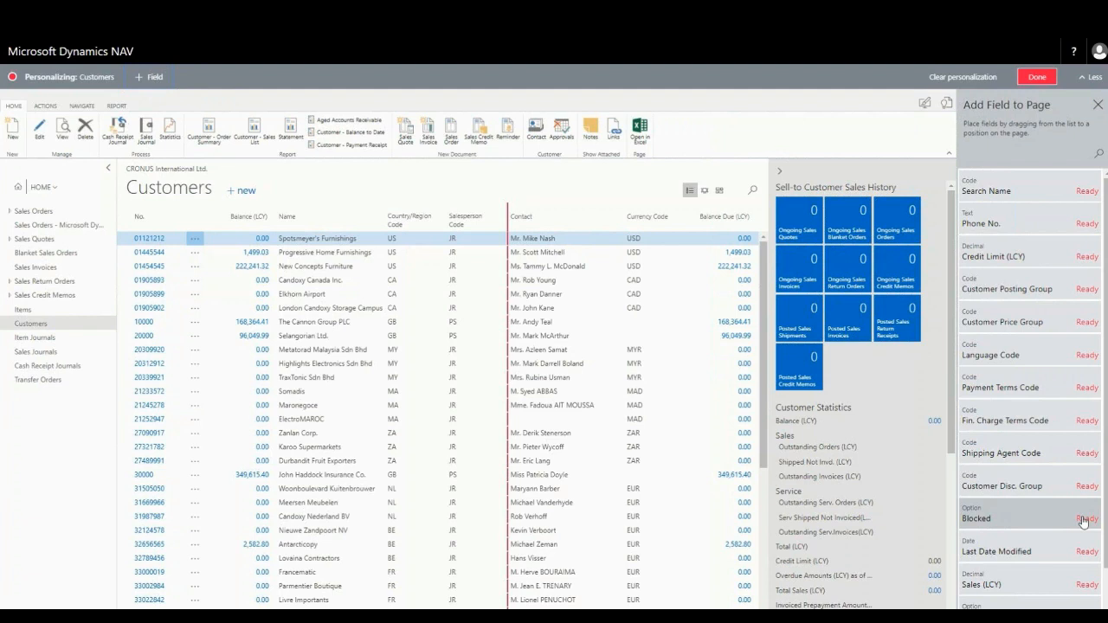
left_click_drag(995, 392, 448, 218)
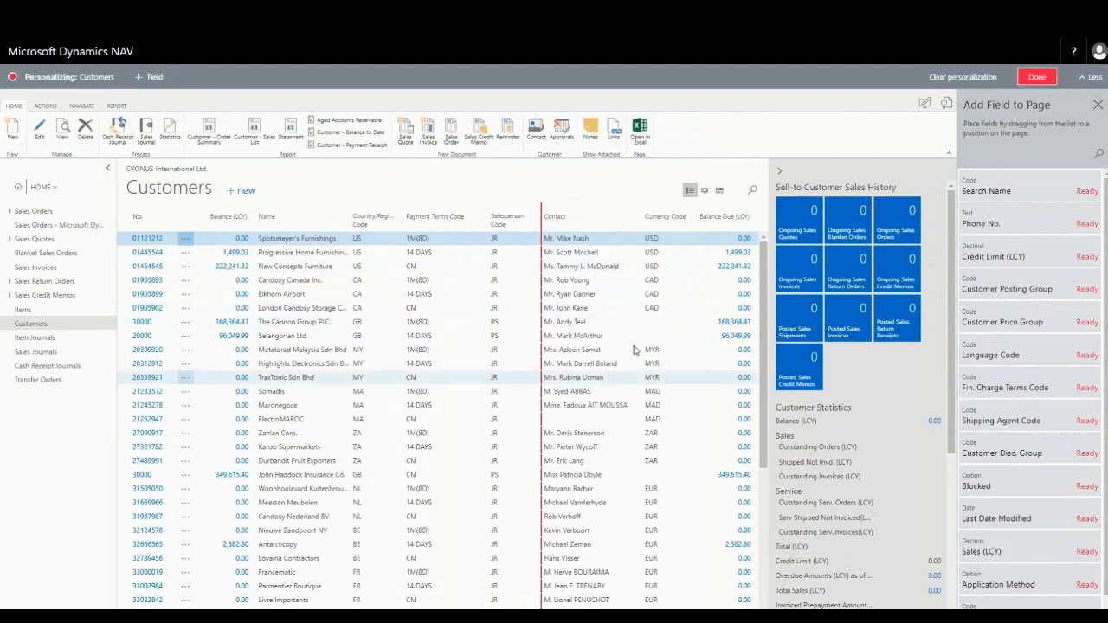
Remove the Currency Code column from the Customers list and look through the fields available to add
left_click(691, 212)
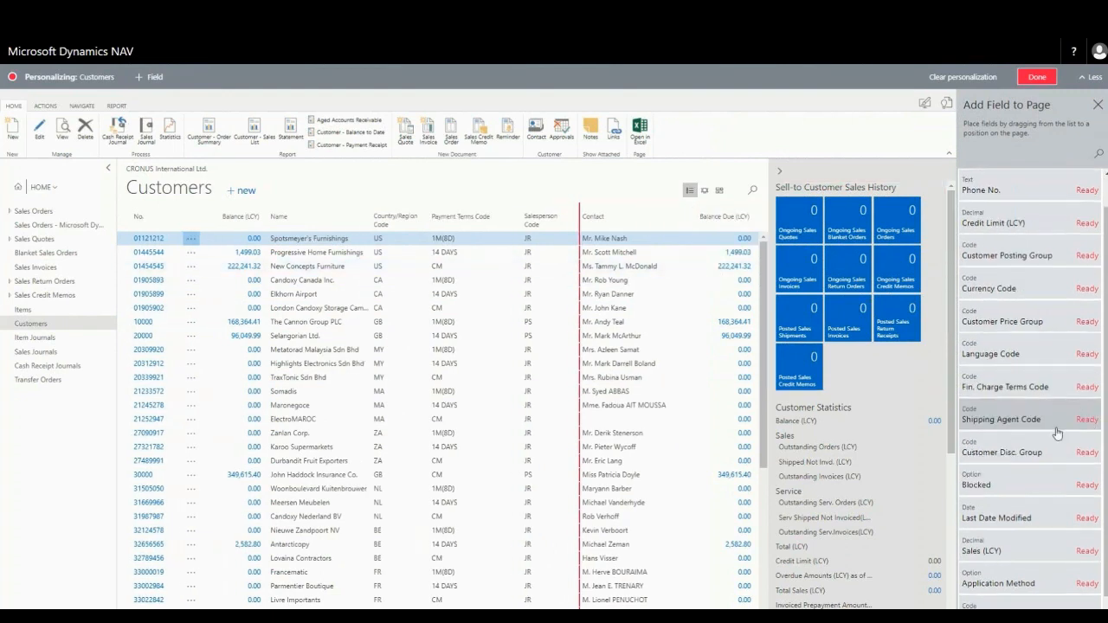
scroll(1089, 433, "down", 1)
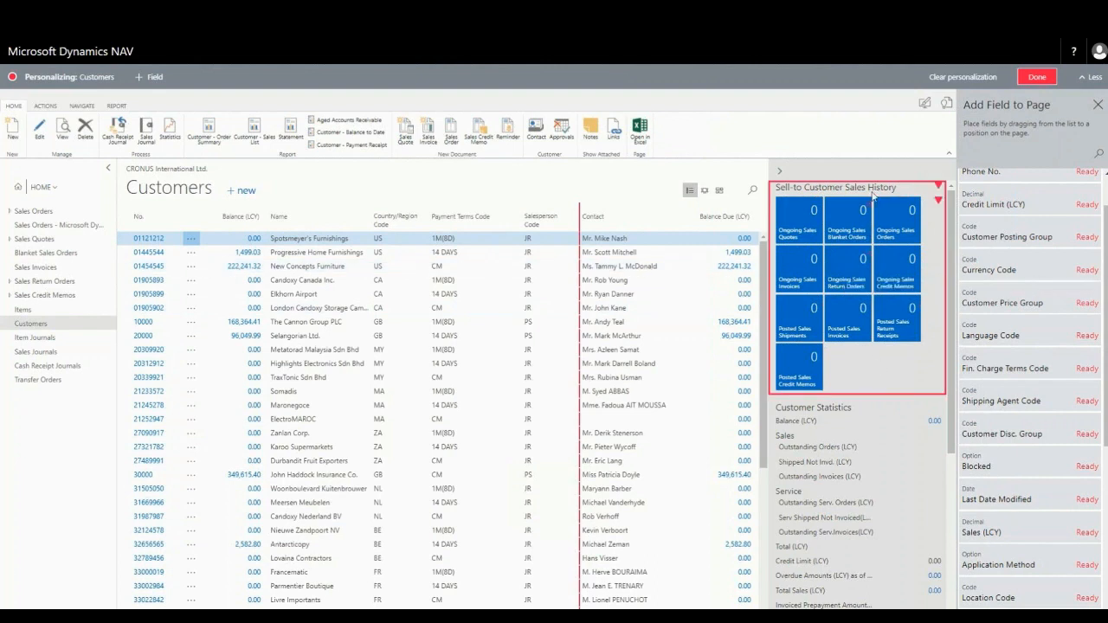
Move the Sell-to Customer Sales History section below Customer Statistics
left_click_drag(874, 187, 876, 589)
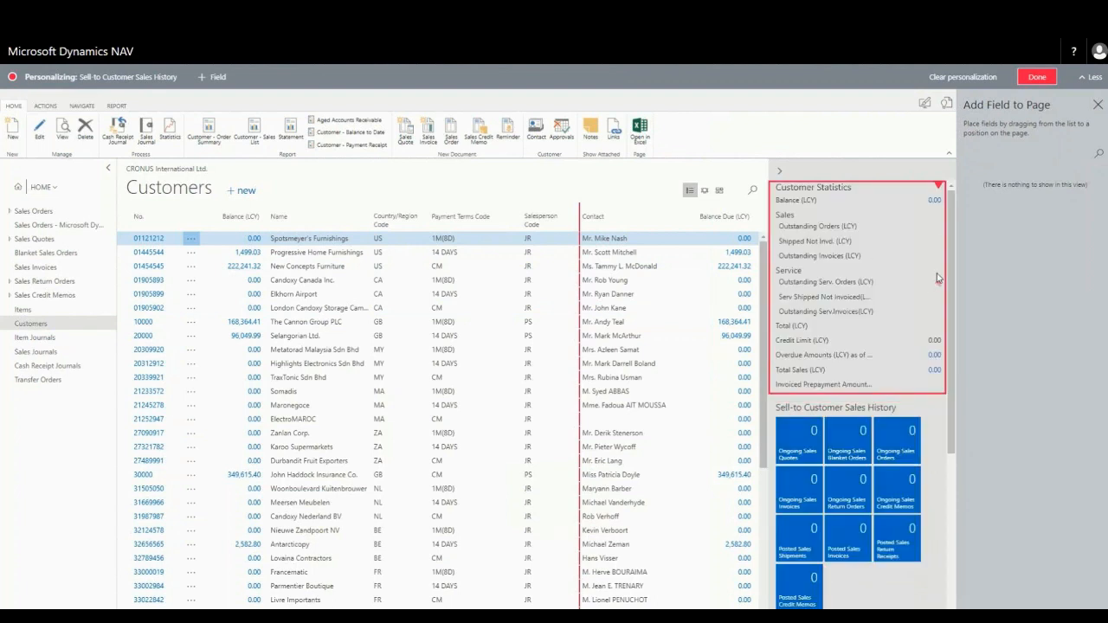
left_click_drag(953, 288, 959, 230)
left_click(940, 227)
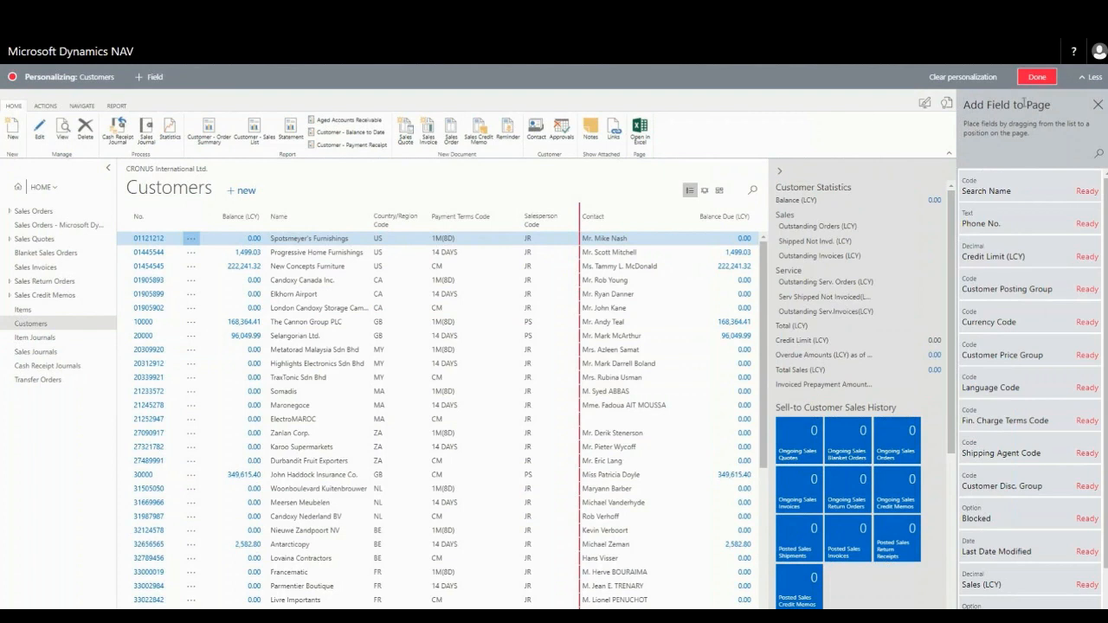
Finish personalizing the Customers page and return to the home page
left_click(1037, 78)
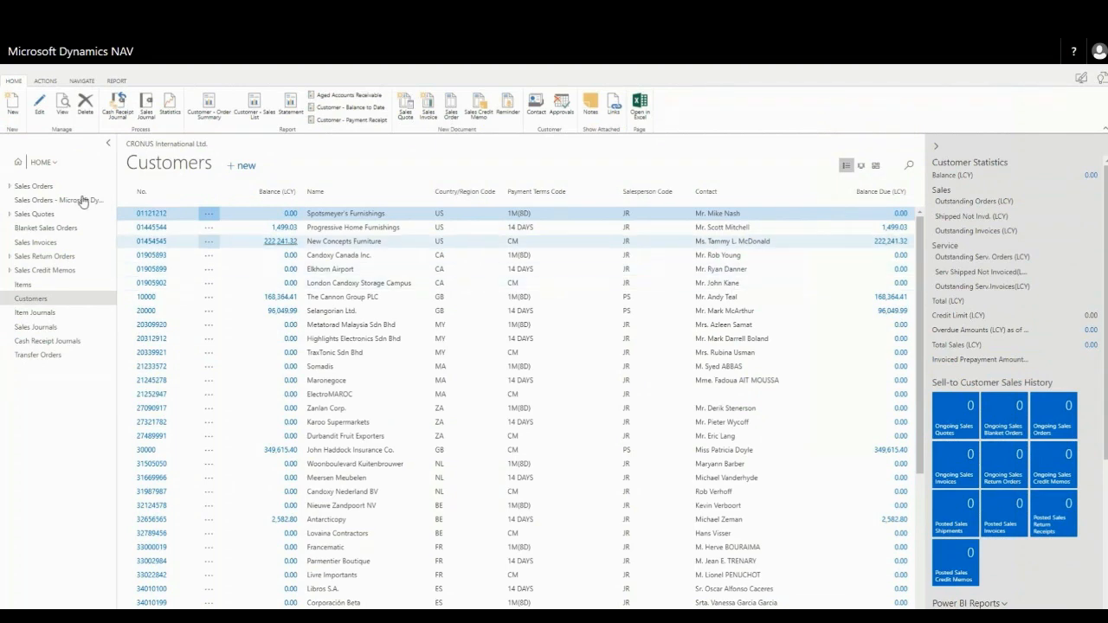
left_click(21, 166)
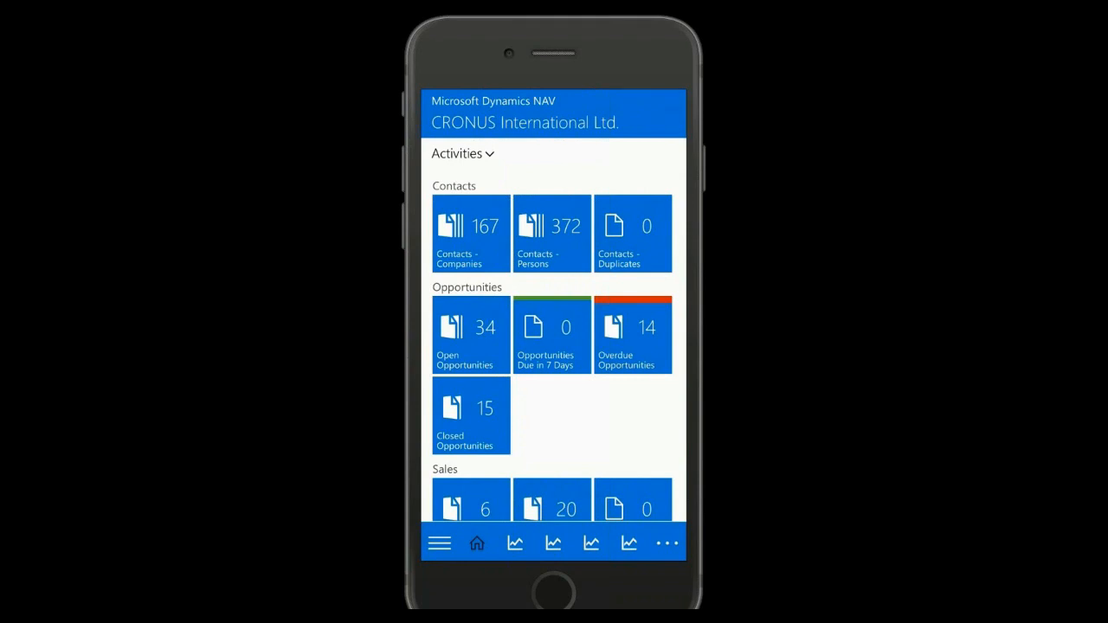
Browse the Contacts - Persons list in the phone app and return to the home screen
left_click(551, 232)
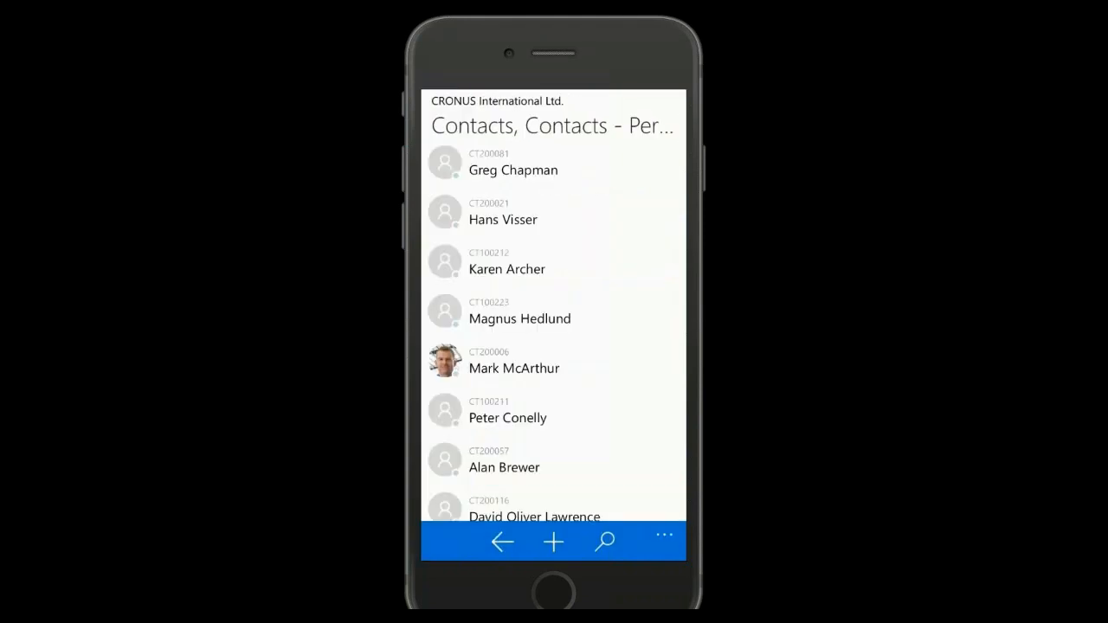
scroll(554, 333, "down", 2)
scroll(554, 333, "up", 2)
left_click(502, 542)
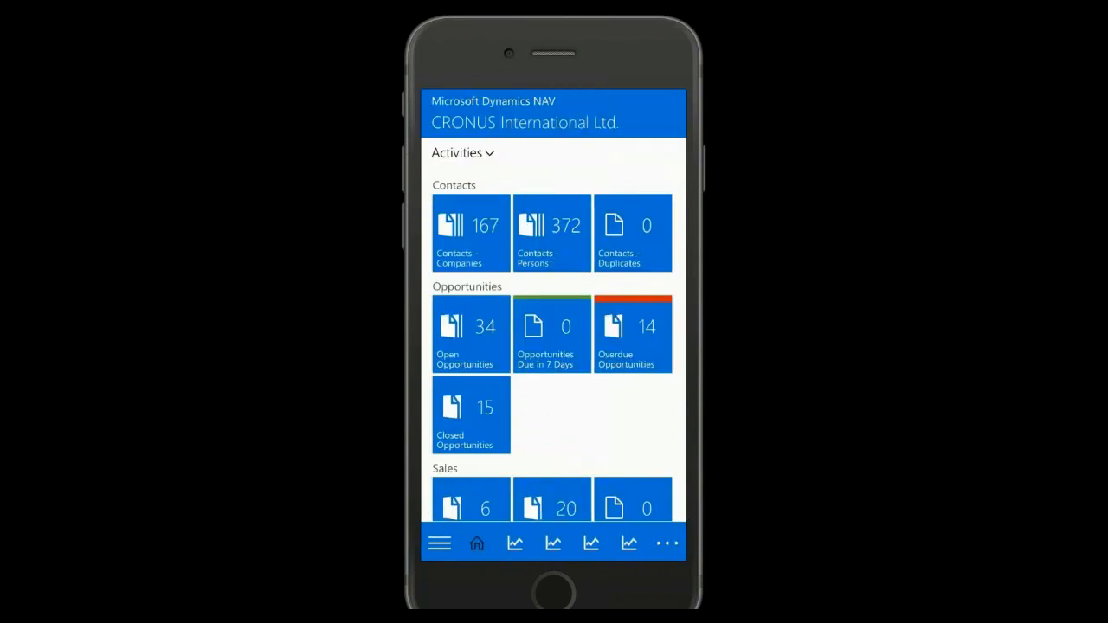
Look through the home screen's activity tiles from Contacts down to the Self-Service time sheets
scroll(548, 335, "down", 2)
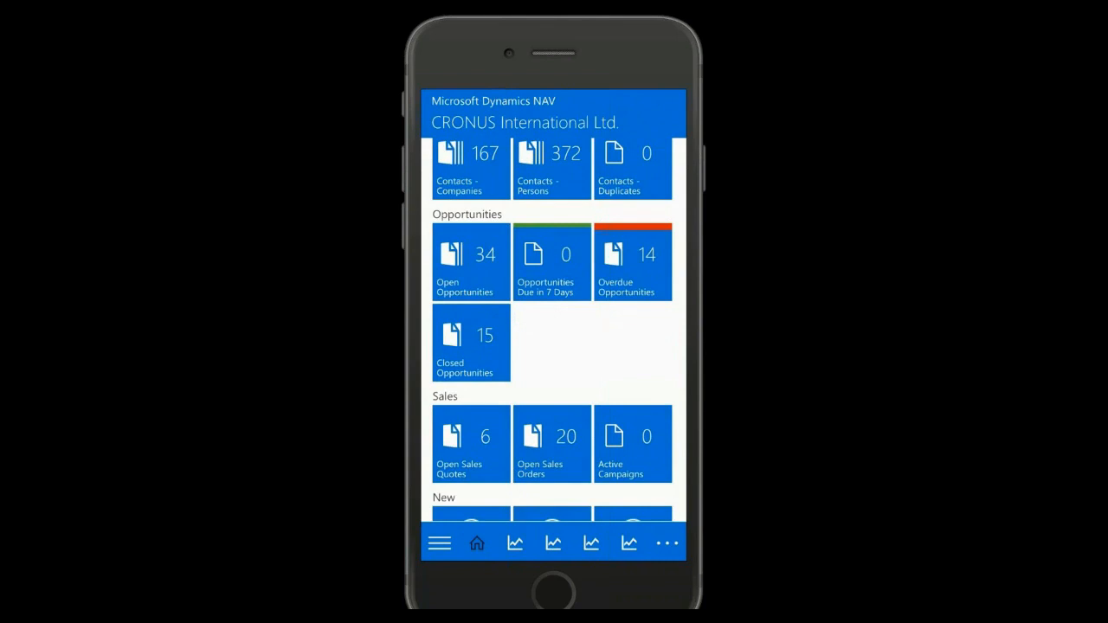
scroll(552, 331, "down", 2)
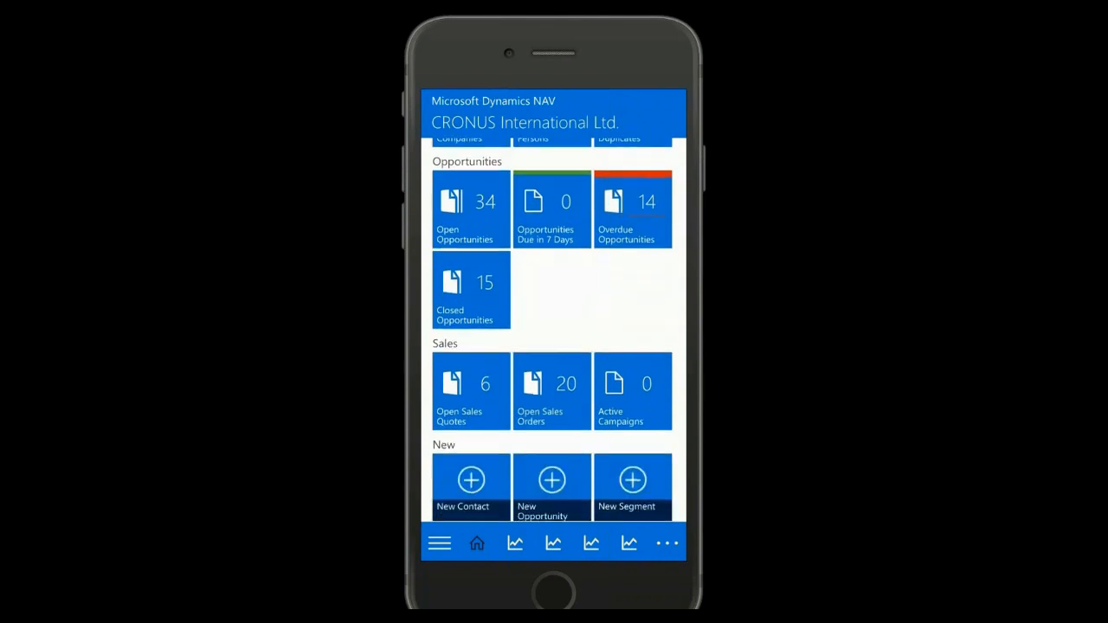
scroll(551, 332, "down", 2)
scroll(551, 332, "down", 1)
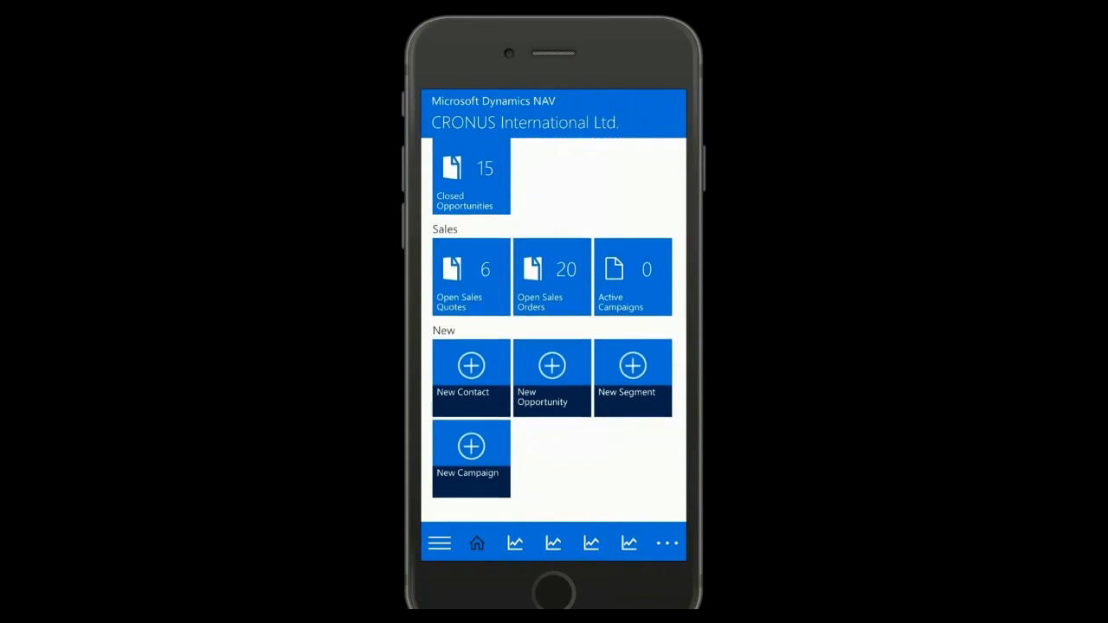
scroll(552, 332, "down", 2)
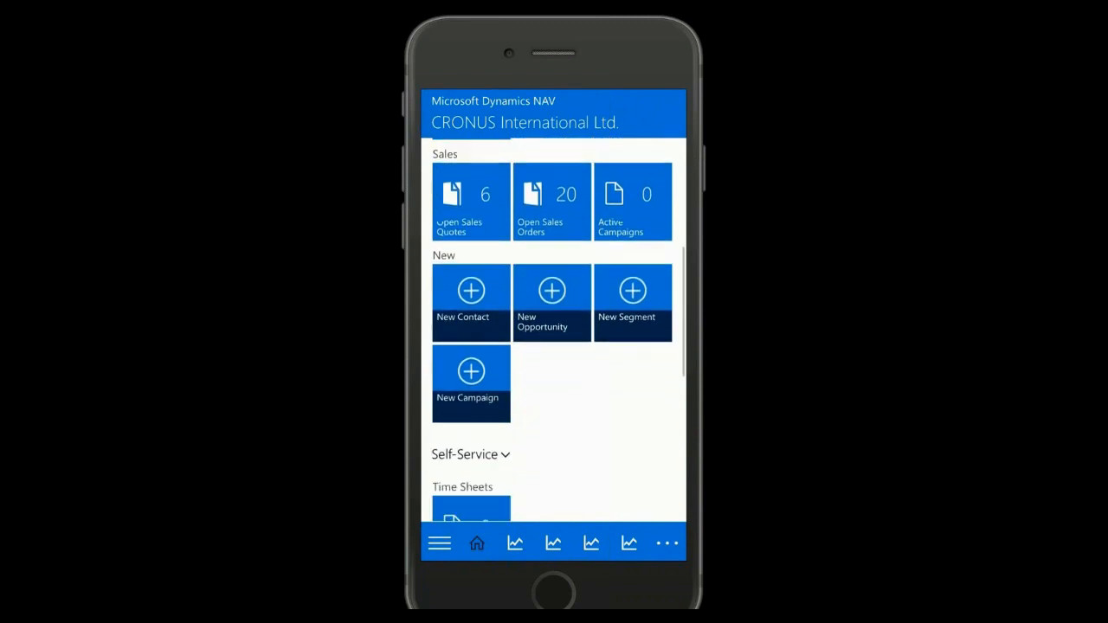
scroll(551, 332, "down", 1)
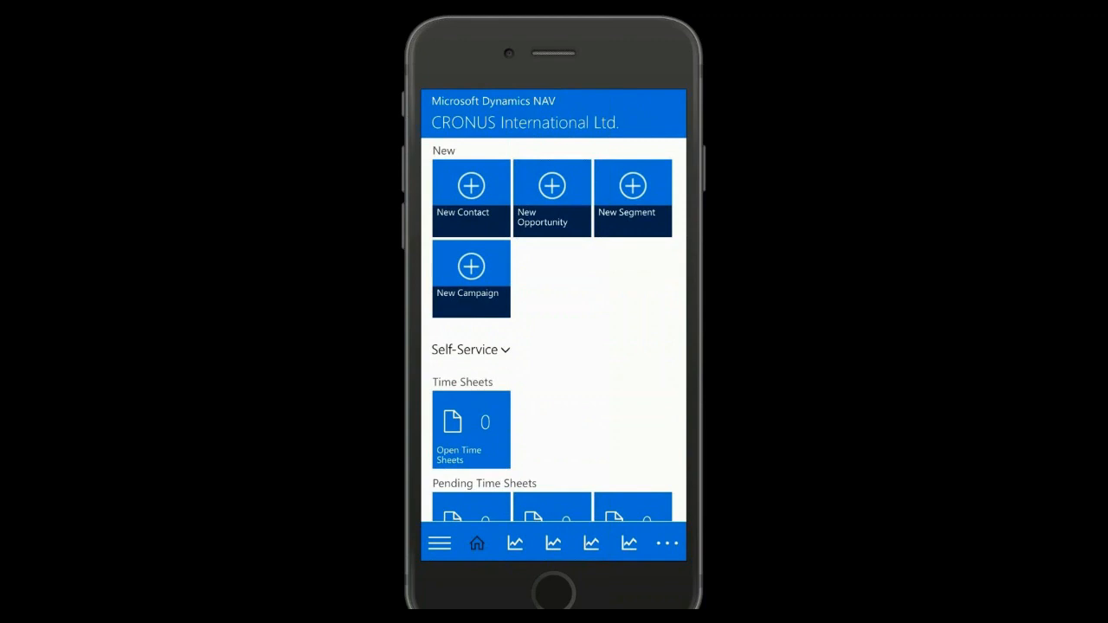
Look through the remaining home activities down to My User Tasks and view the Sales Pipeline, Opportunities and Top 5 Opportunities charts
scroll(551, 331, "down", 4)
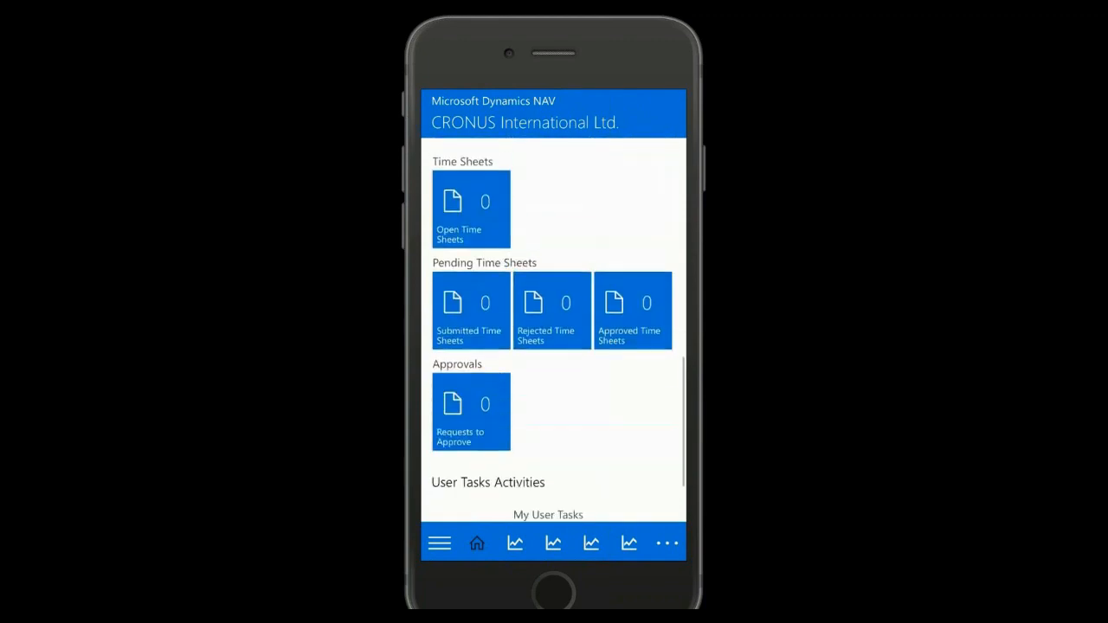
scroll(552, 332, "down", 1)
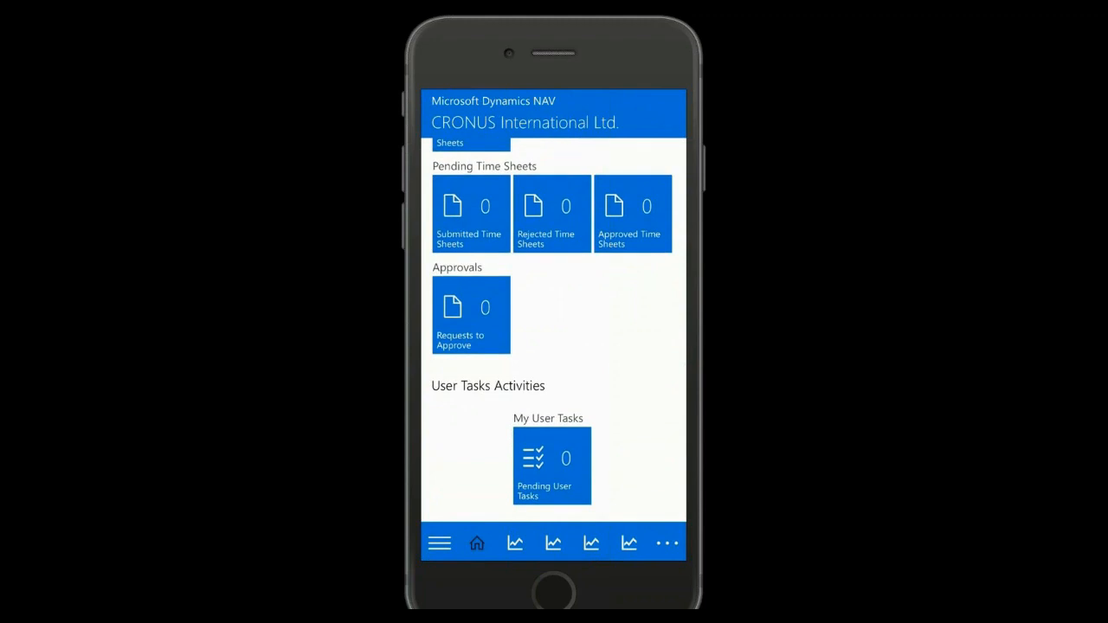
left_click(515, 543)
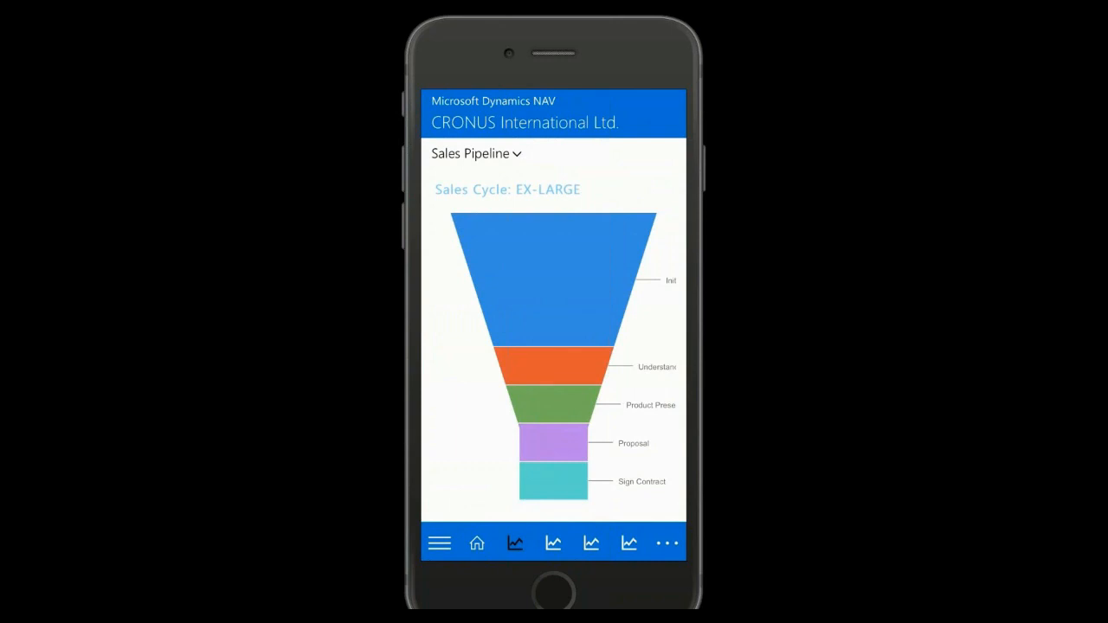
left_click(553, 542)
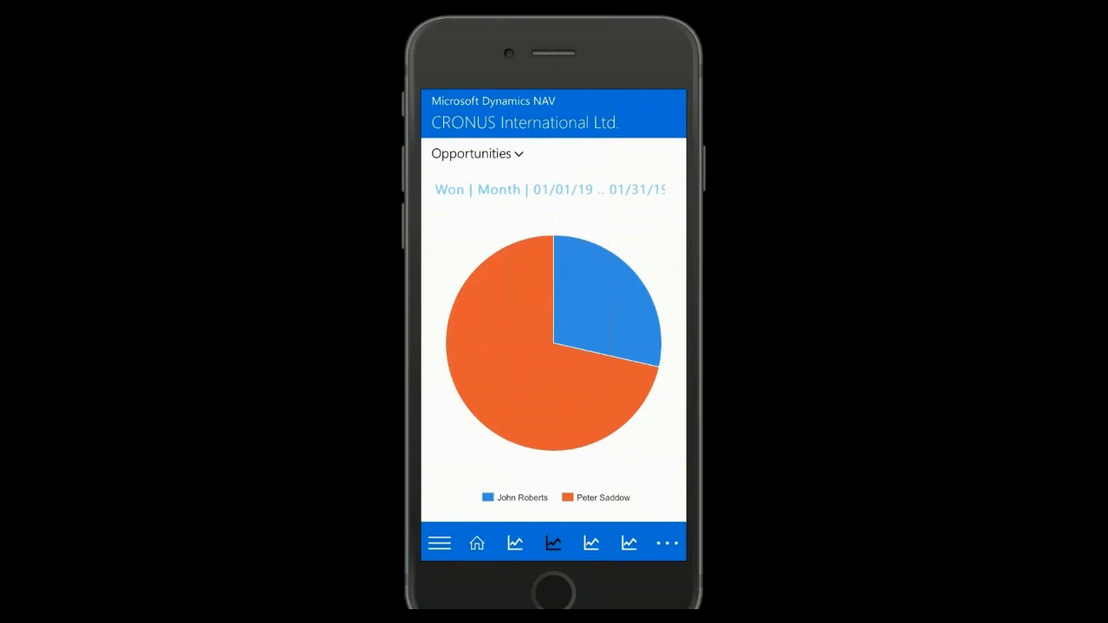
left_click_drag(623, 346, 527, 346)
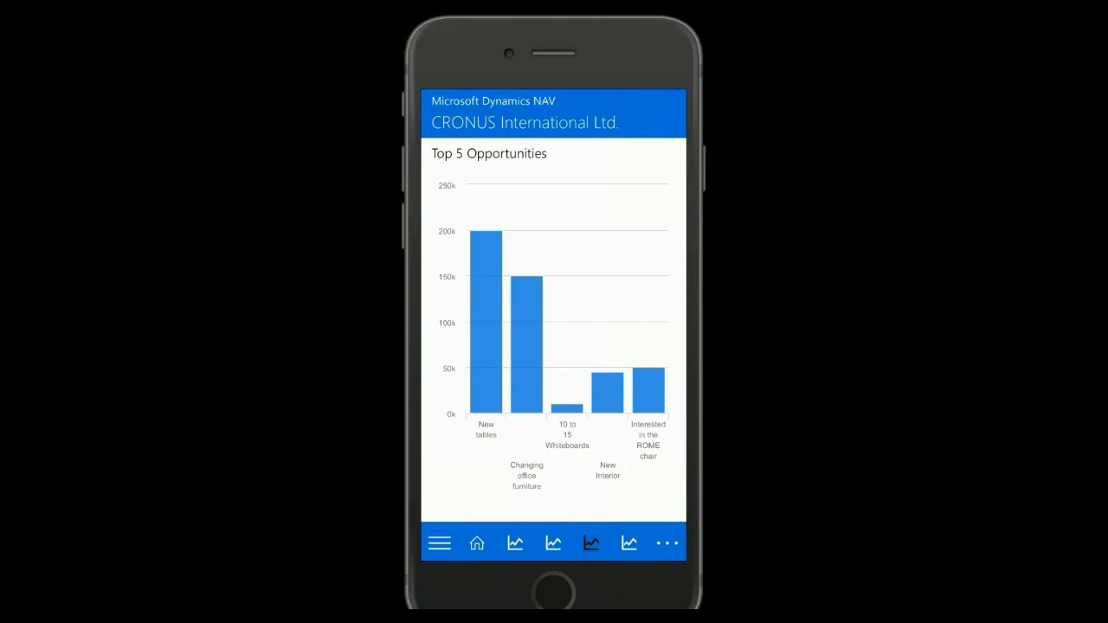
Search the Items list for "athens" and open the ATHENS Desk item card
left_click(439, 544)
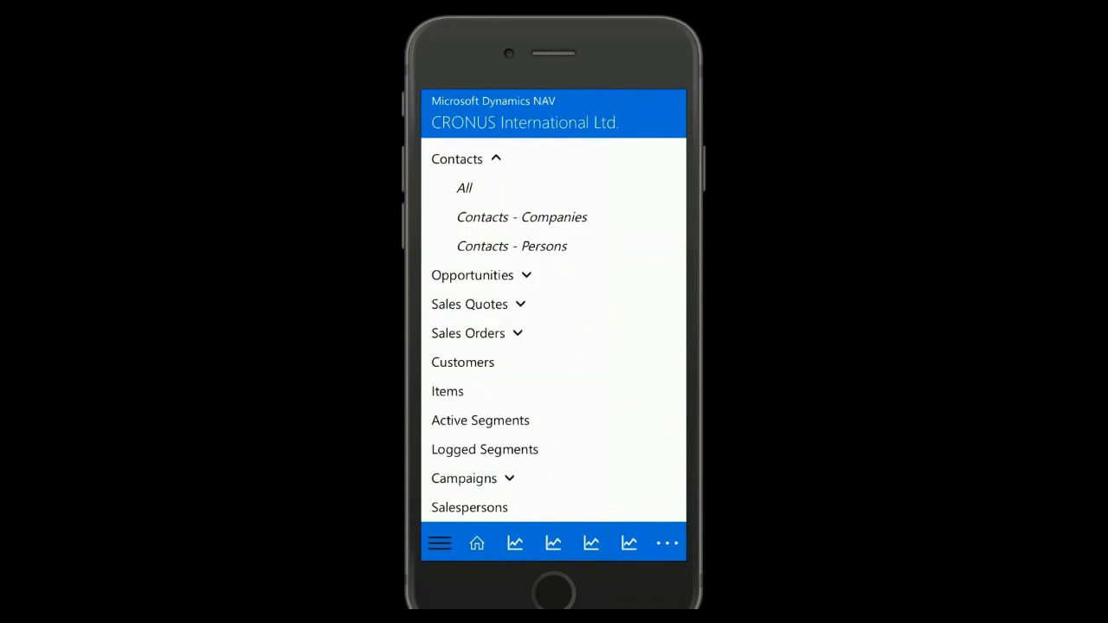
left_click(447, 392)
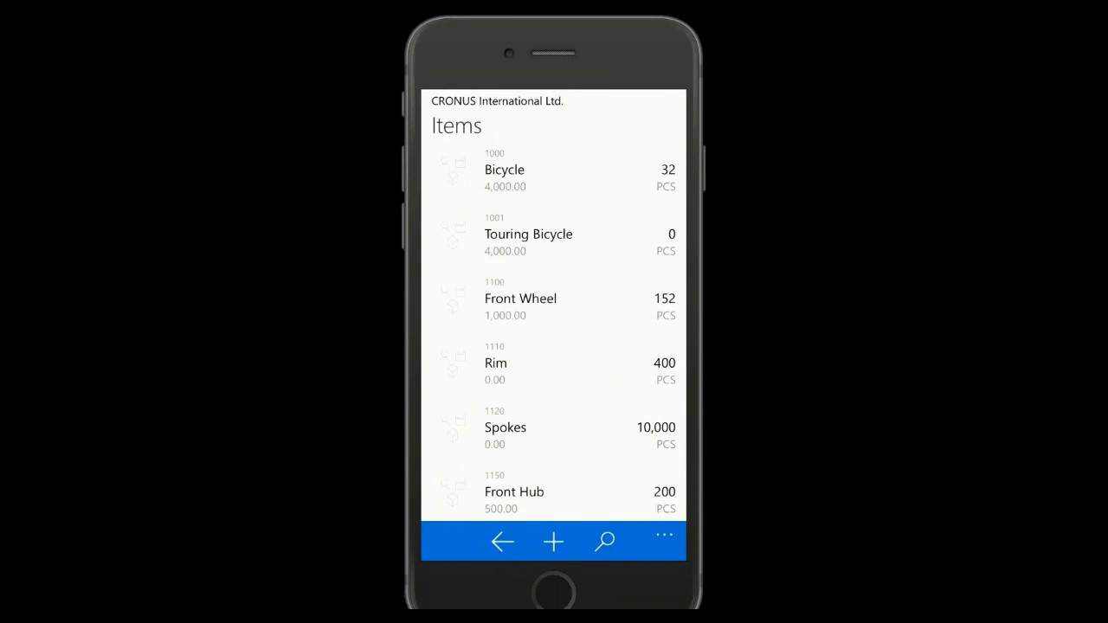
left_click(605, 542)
type("athens")
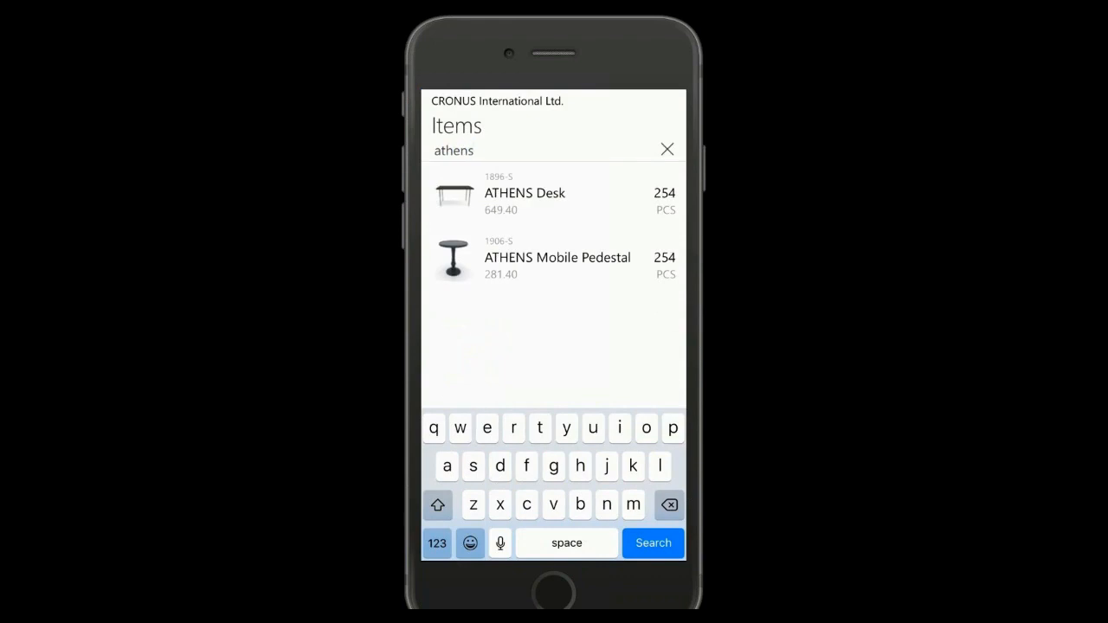
left_click(524, 193)
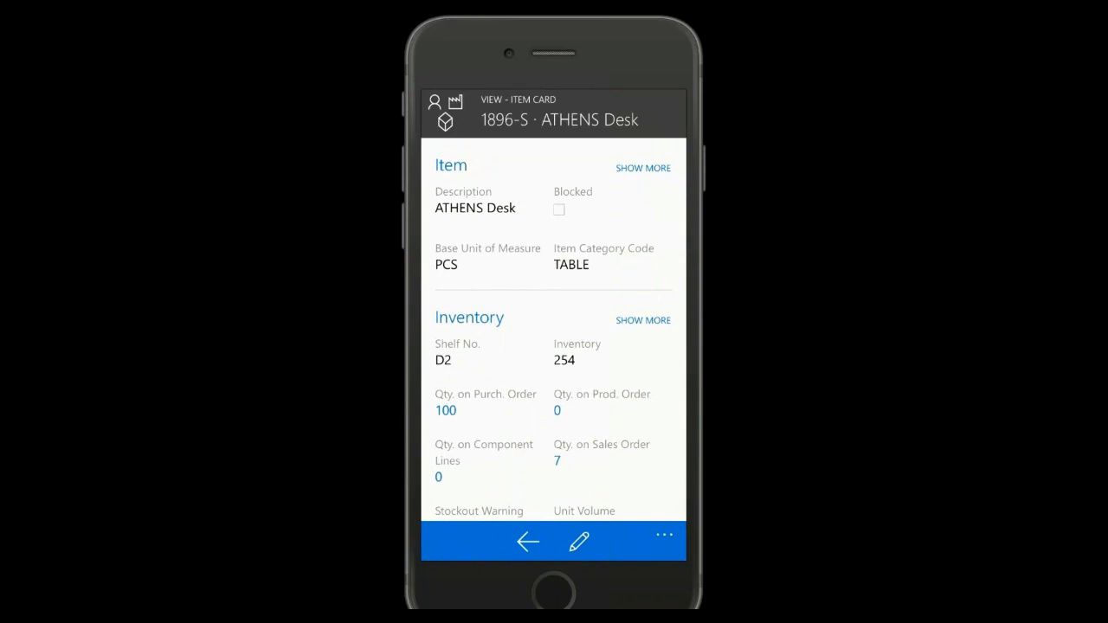
Inspect the purchase line behind the ATHENS Desk's Qty. on Purch. Order and return to the home screen
scroll(560, 328, "down", 2)
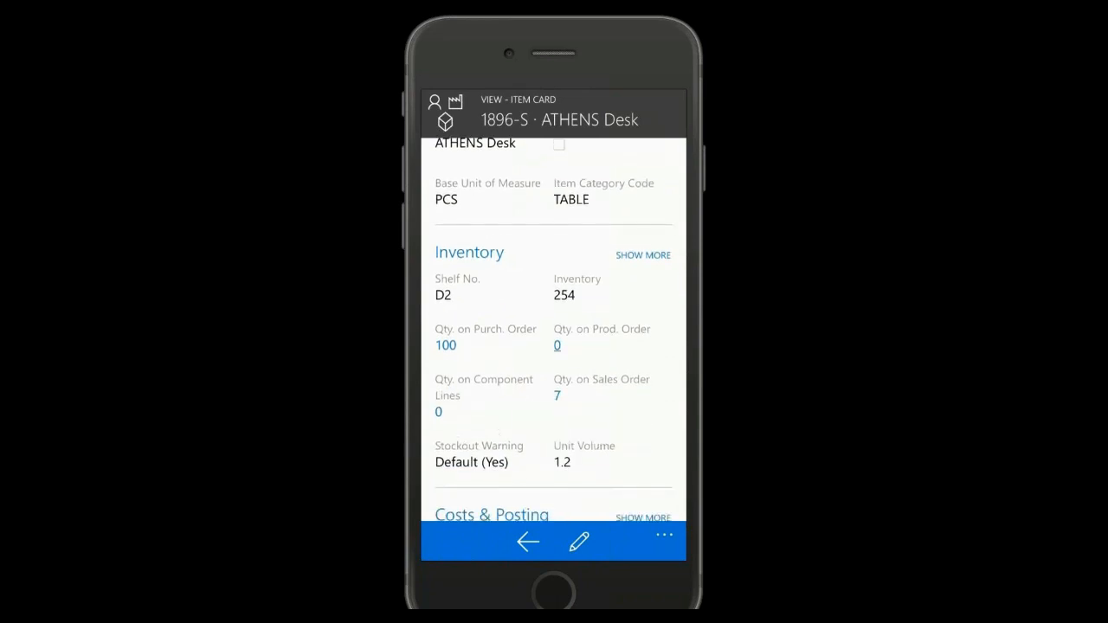
left_click(445, 345)
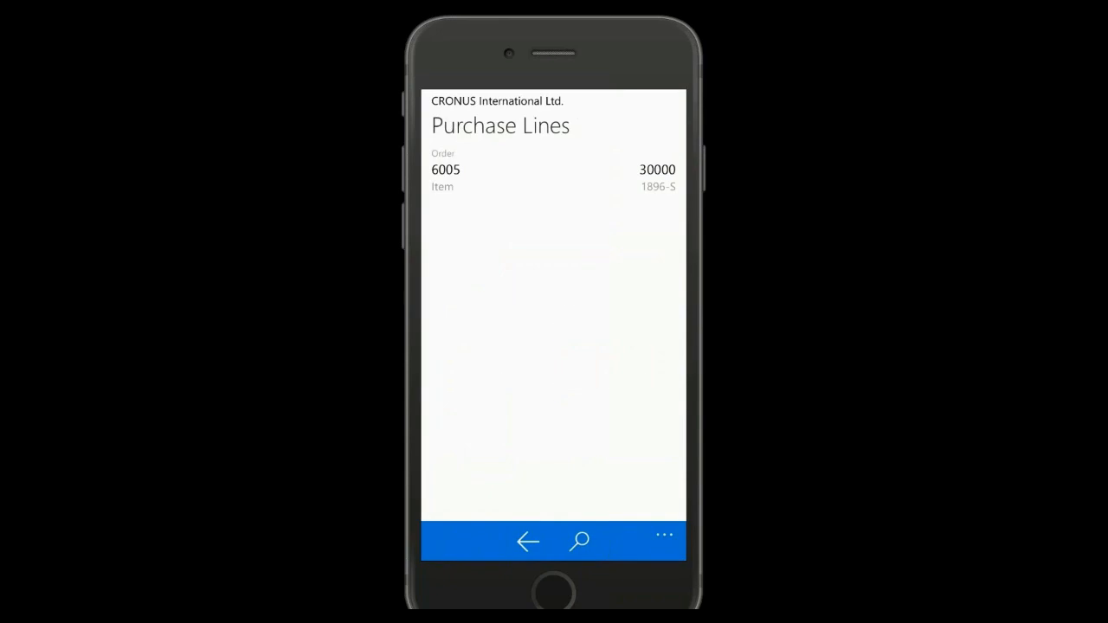
left_click(554, 170)
scroll(554, 303, "down", 5)
left_click(554, 542)
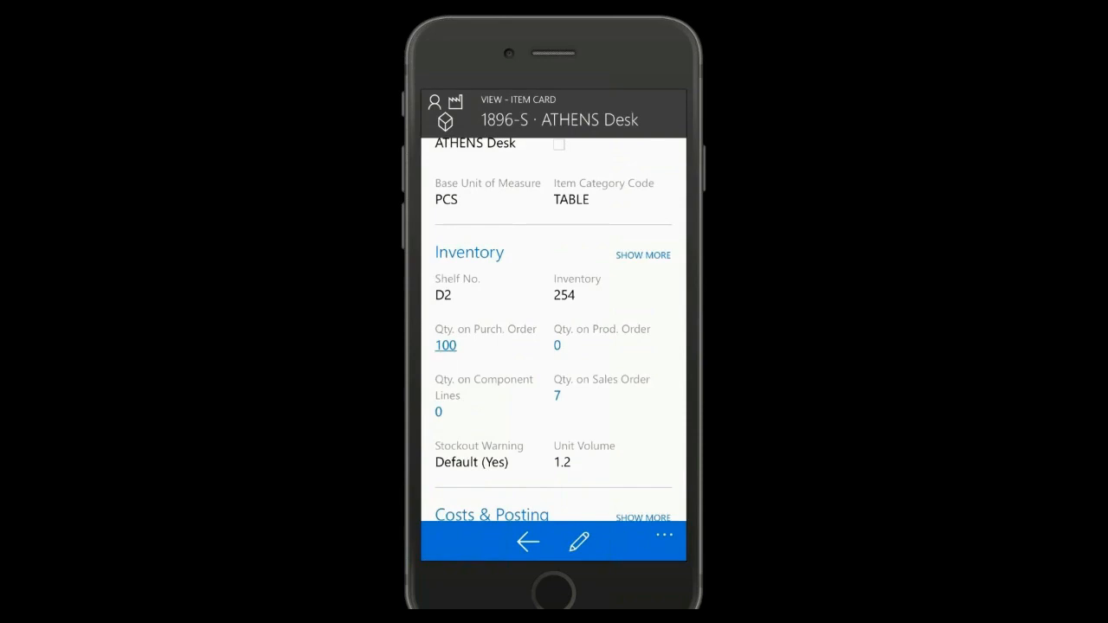
left_click(528, 542)
left_click(502, 542)
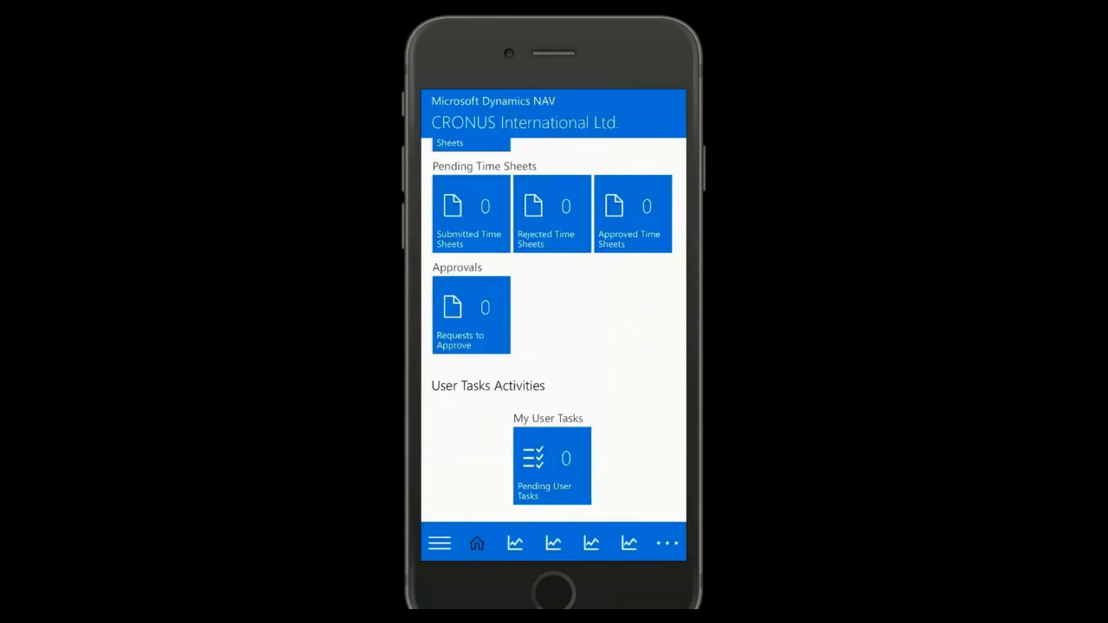
Create a new contact from the home screen and enter the contact's full name
scroll(554, 329, "up", 10)
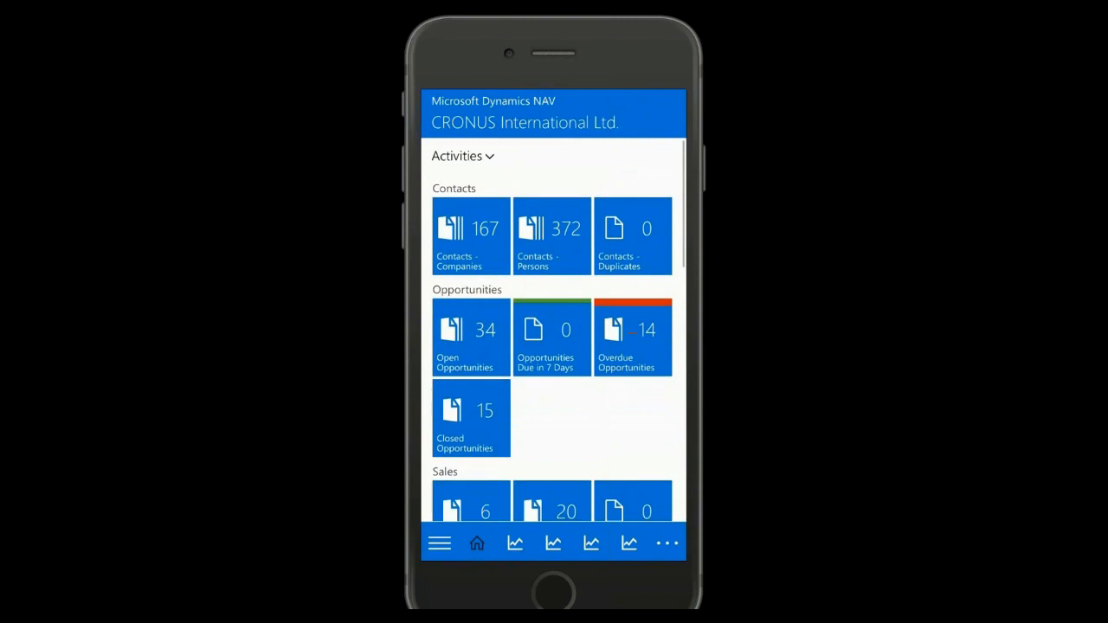
scroll(554, 329, "down", 5)
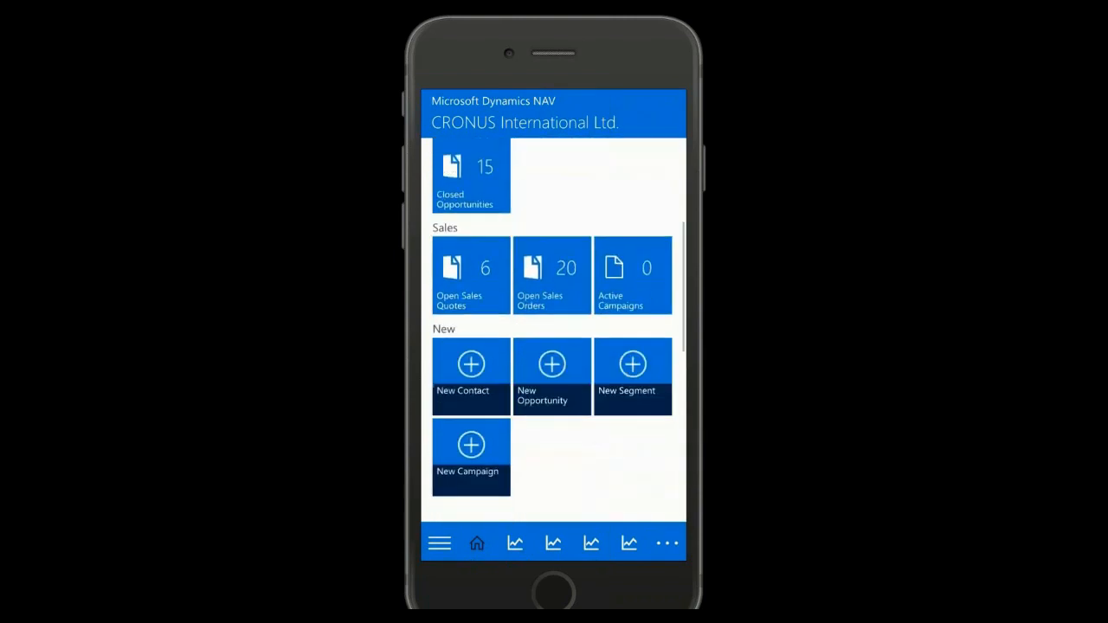
left_click(471, 372)
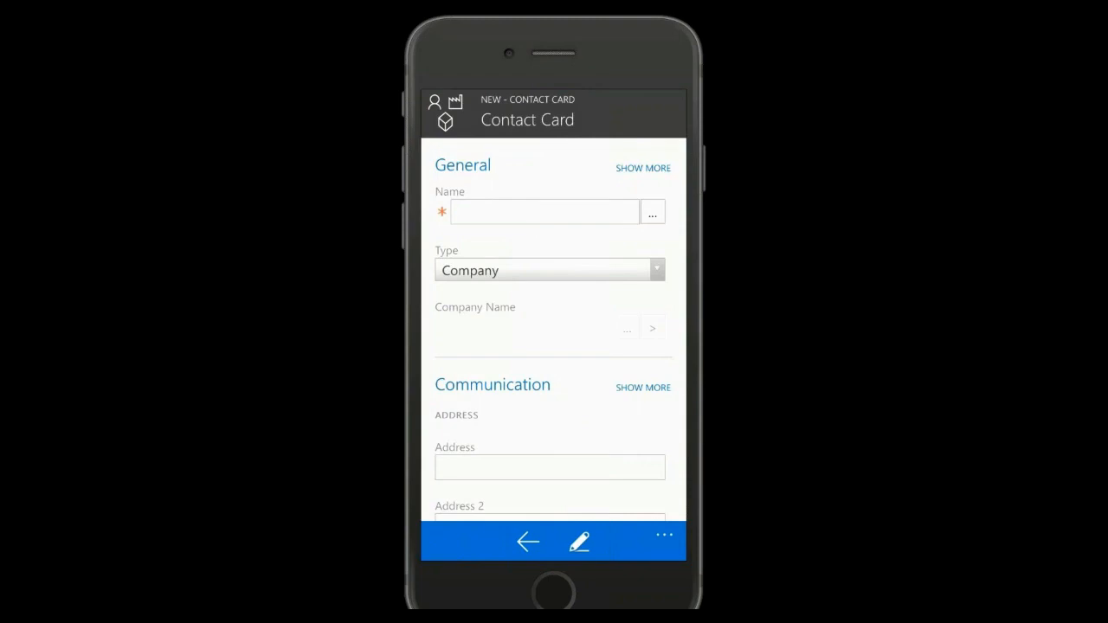
left_click(545, 213)
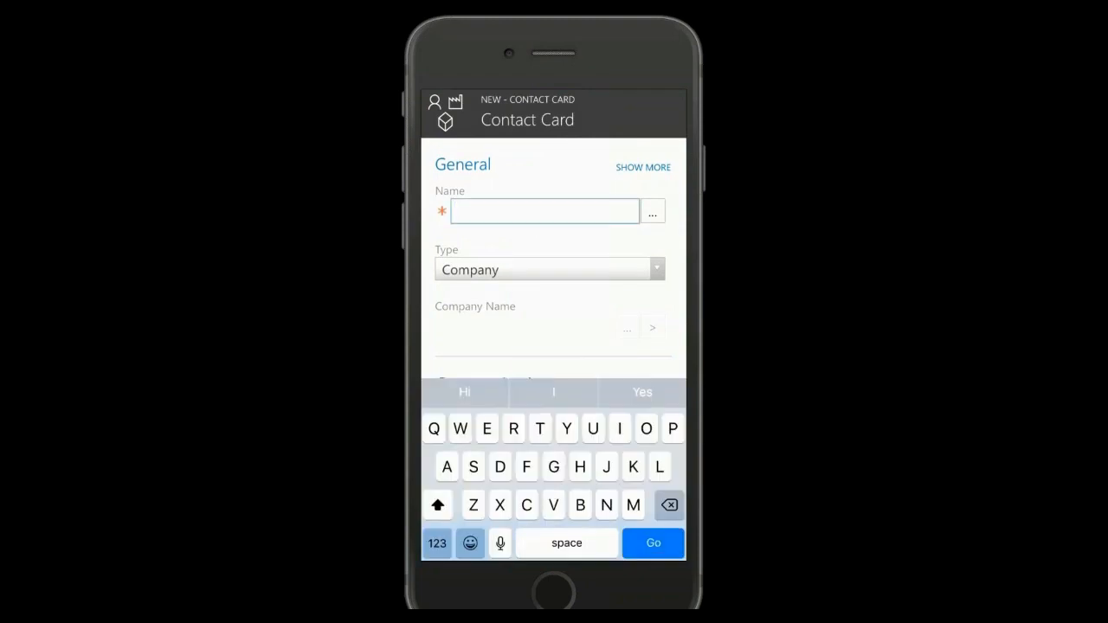
key("shift")
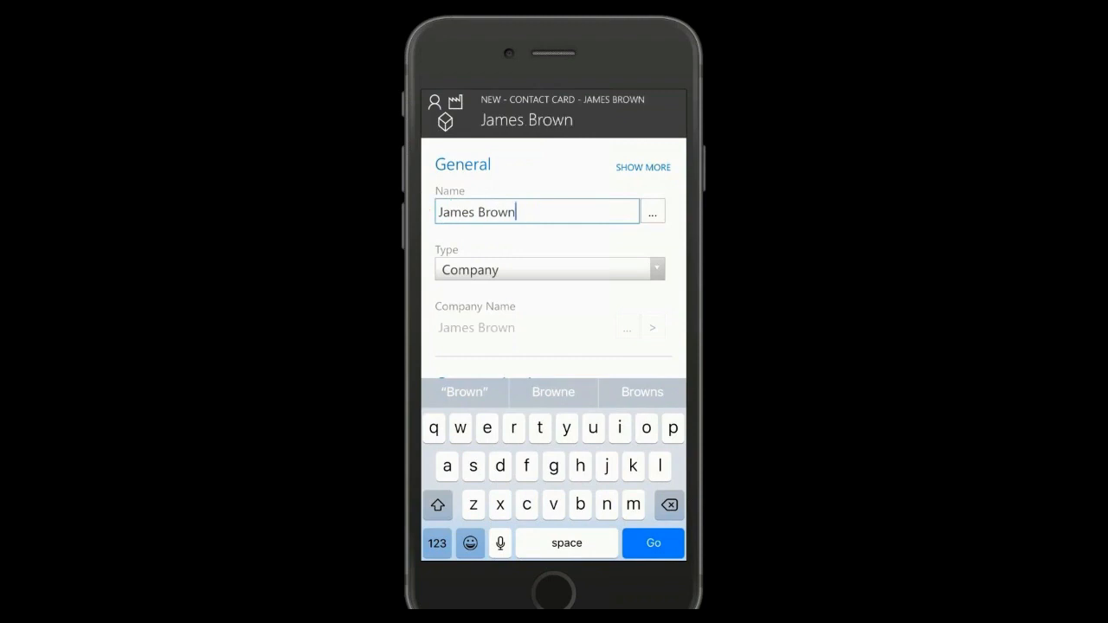
Set the new contact's type to Person
left_click(550, 269)
left_click(556, 508)
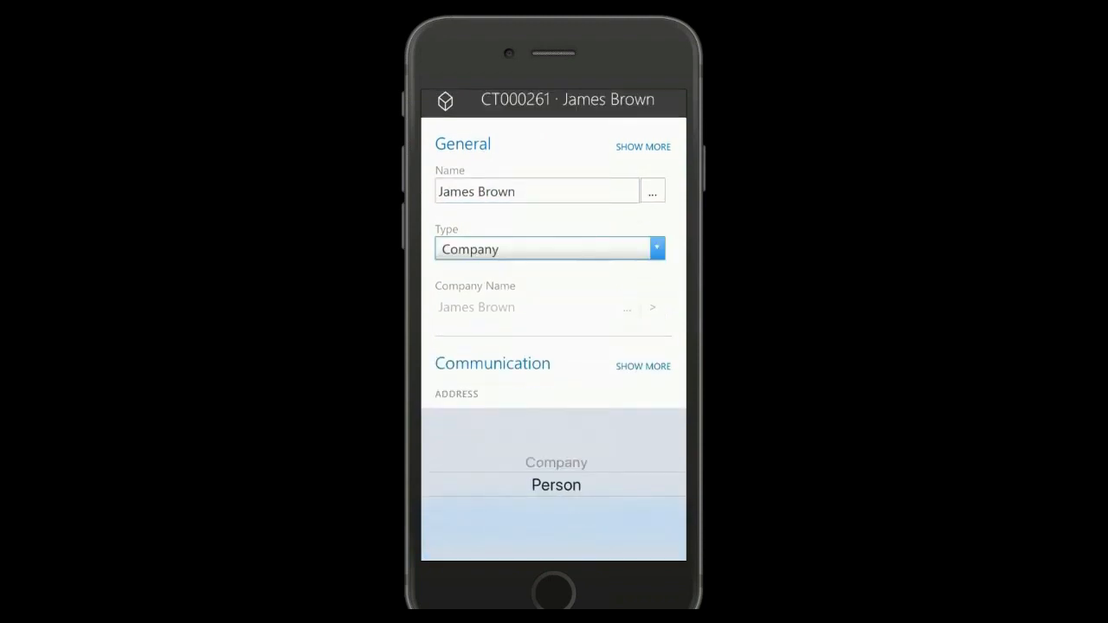
left_click(571, 381)
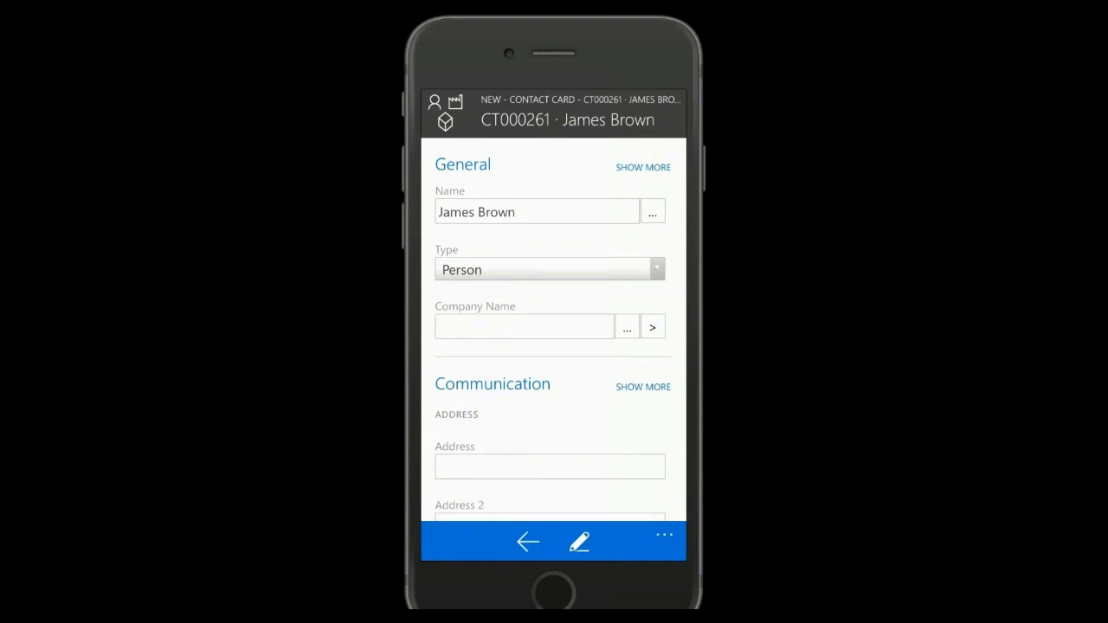
Search the company lookup for "the c" and assign The Cannon Group PLC as the contact's company
left_click(627, 328)
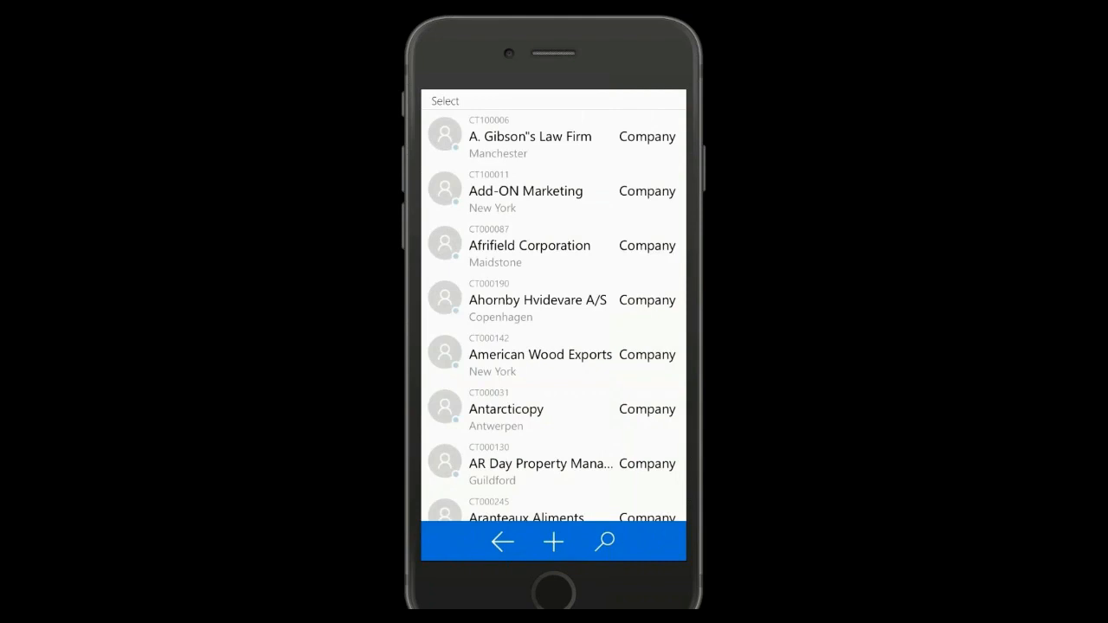
left_click(604, 542)
type("th")
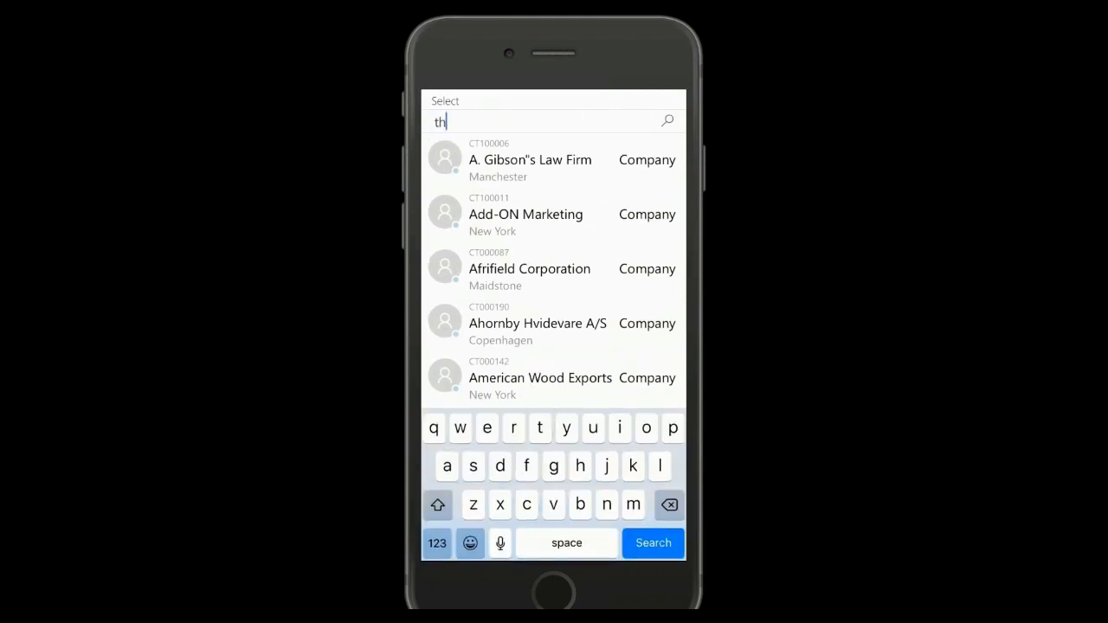
type("e c")
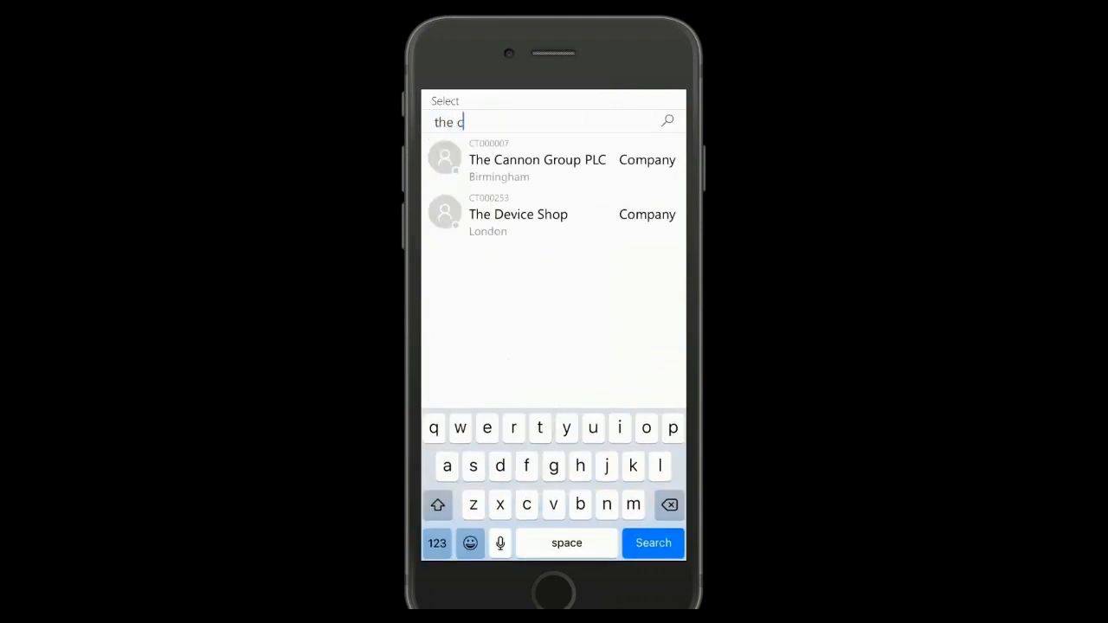
left_click(537, 159)
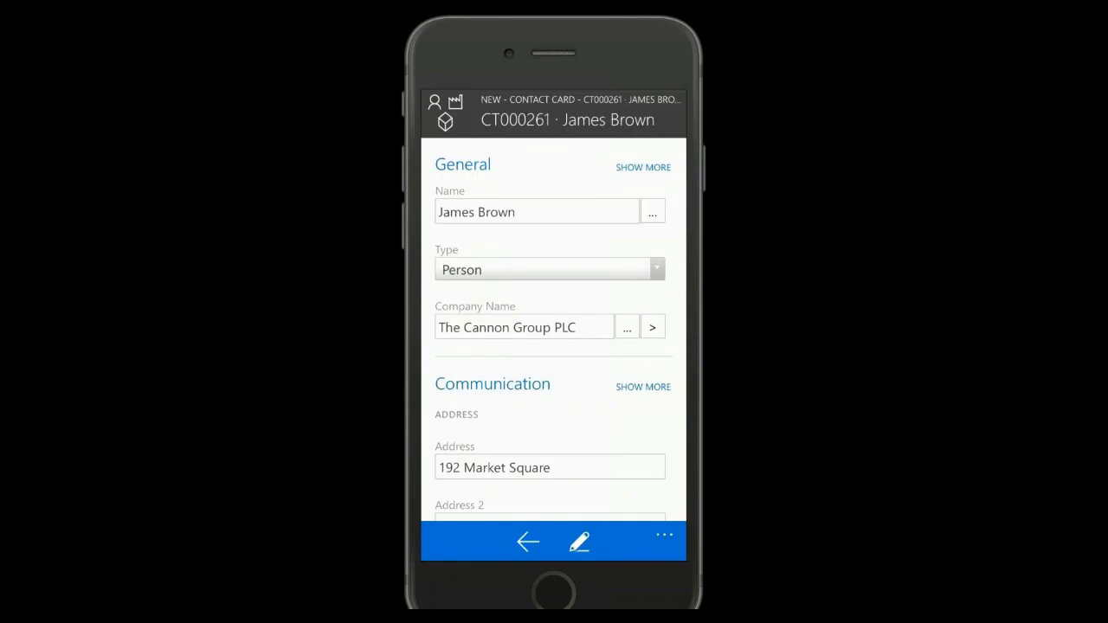
Fill in the contact's mobile phone number in the Communication section
scroll(554, 329, "down", 5)
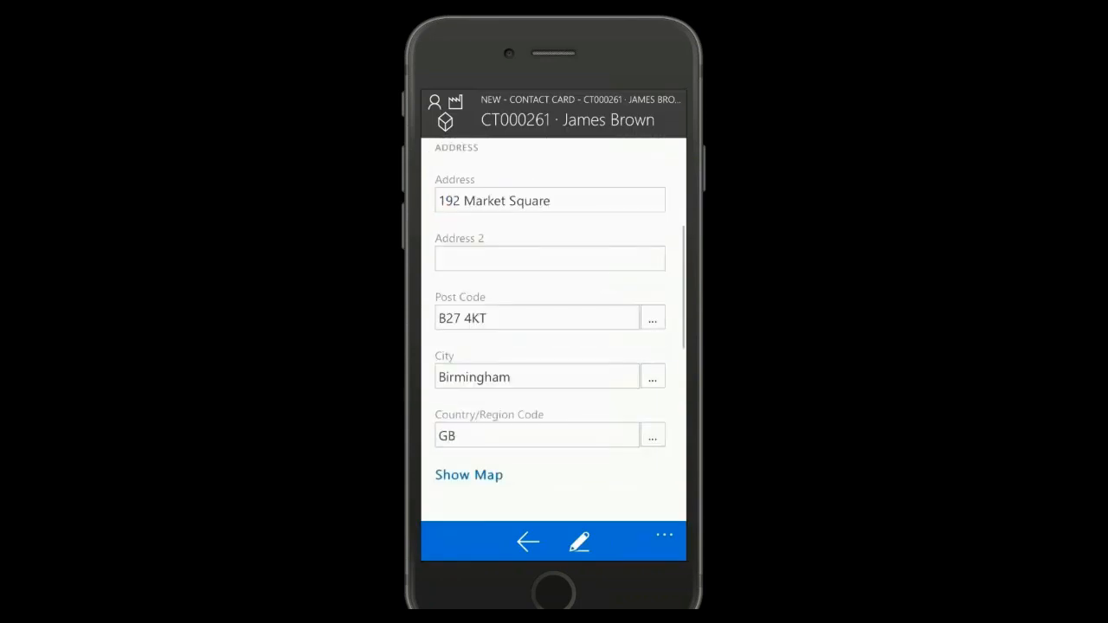
scroll(554, 329, "down", 2)
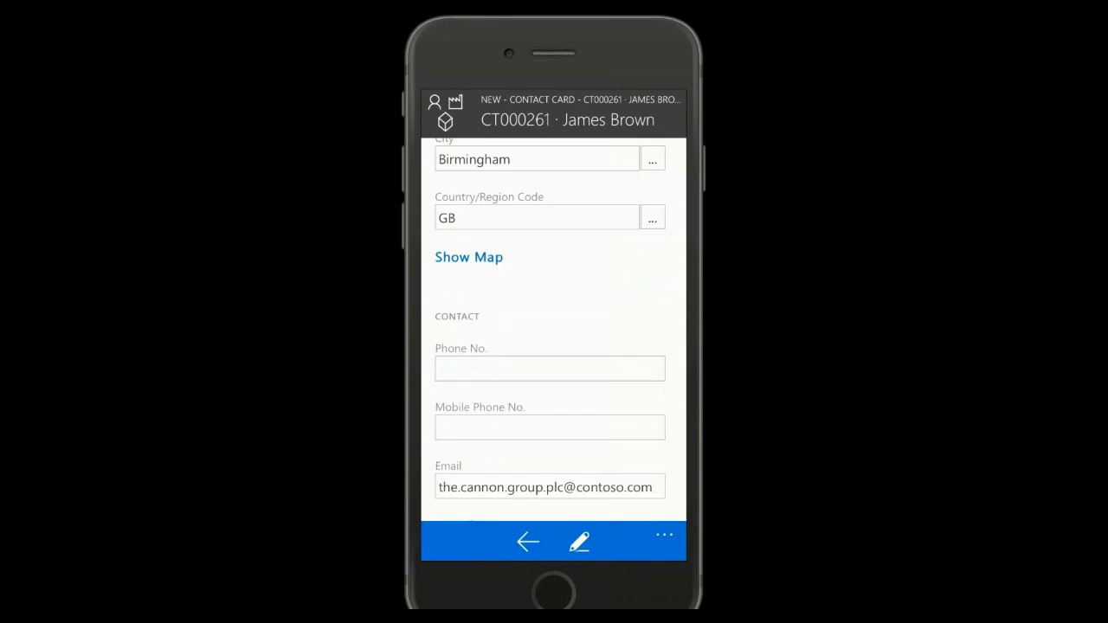
left_click(549, 427)
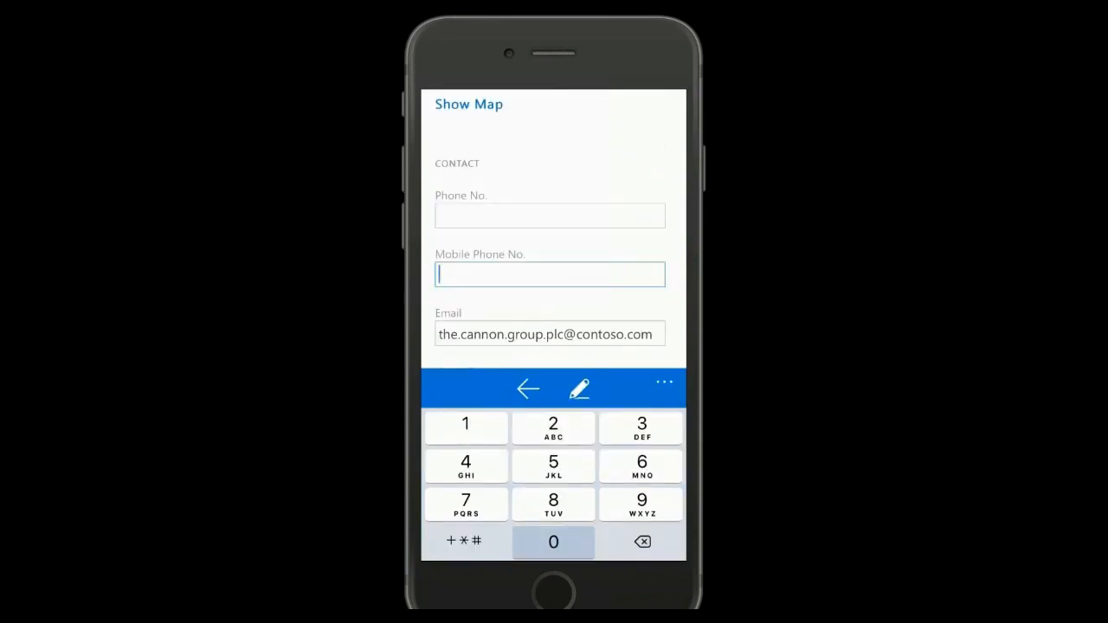
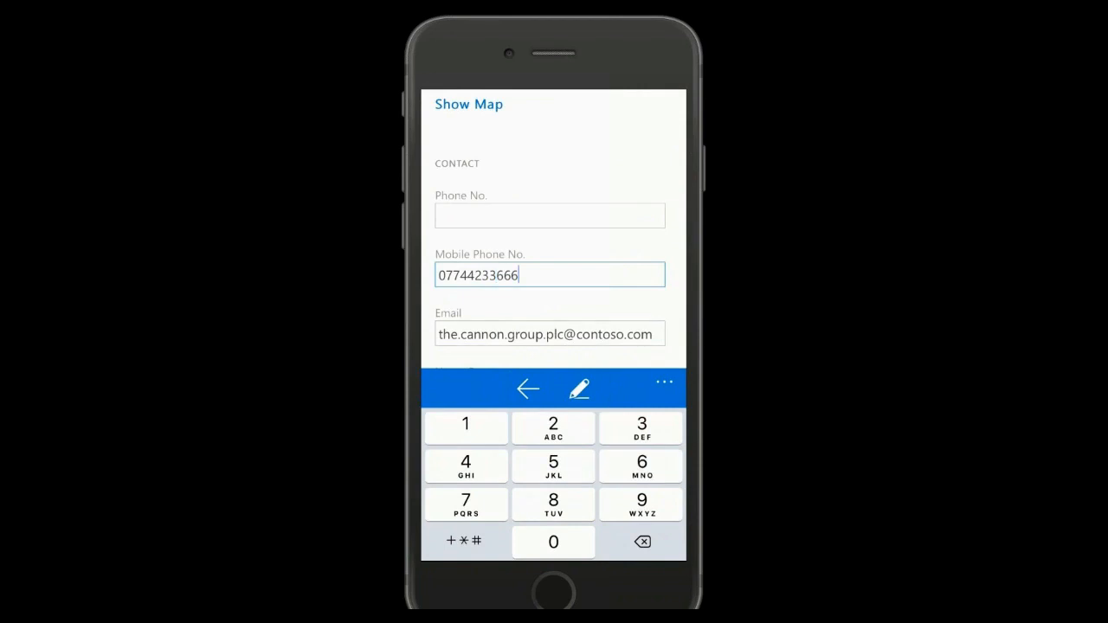
left_click(550, 334)
key("Return")
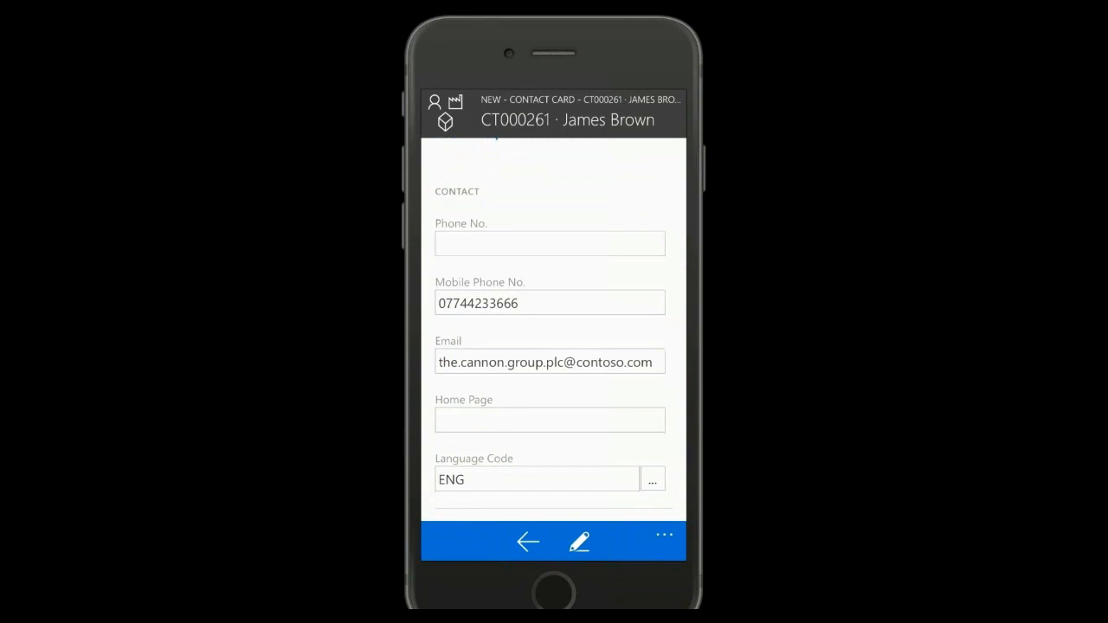
Expand the contact card's Foreign Trade section and close the card, returning to the Activities section of the home screen
scroll(554, 329, "down", 2)
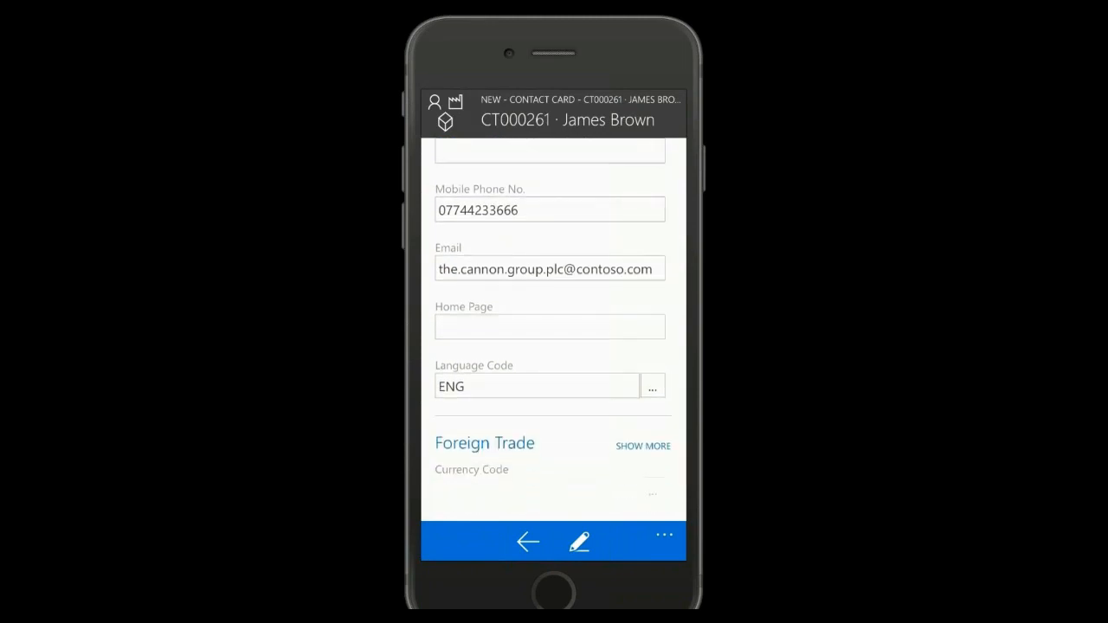
left_click(550, 328)
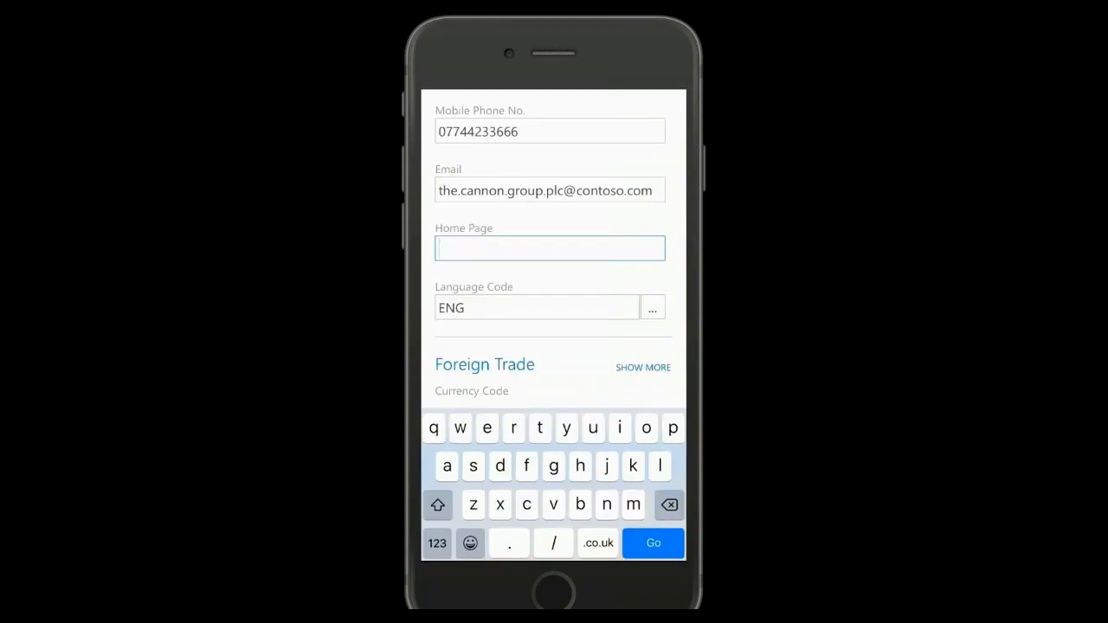
left_click(643, 368)
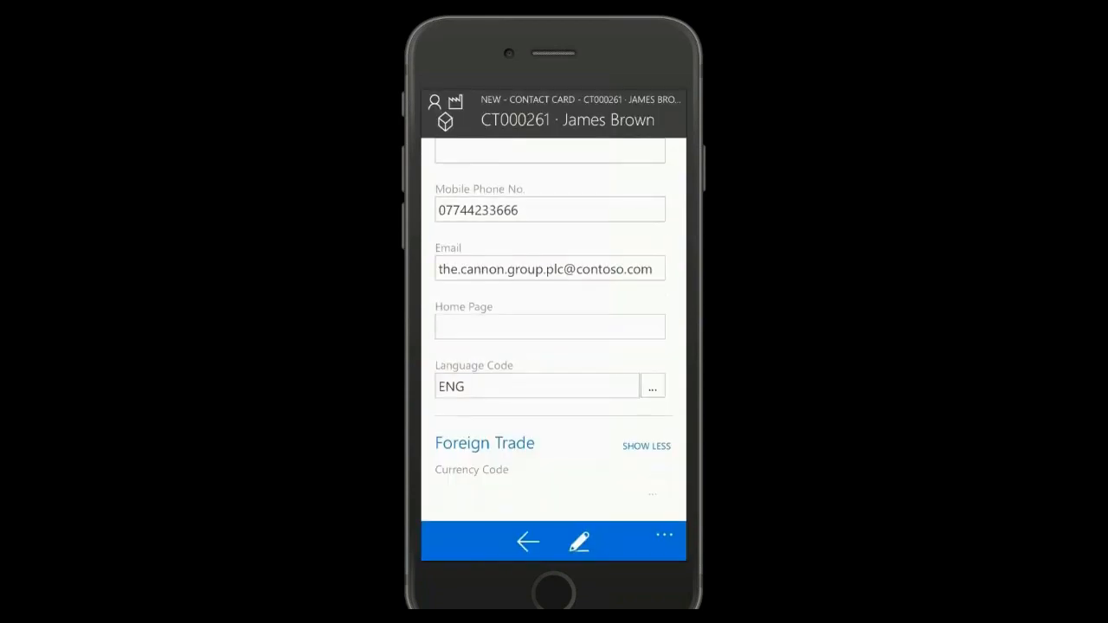
left_click(528, 541)
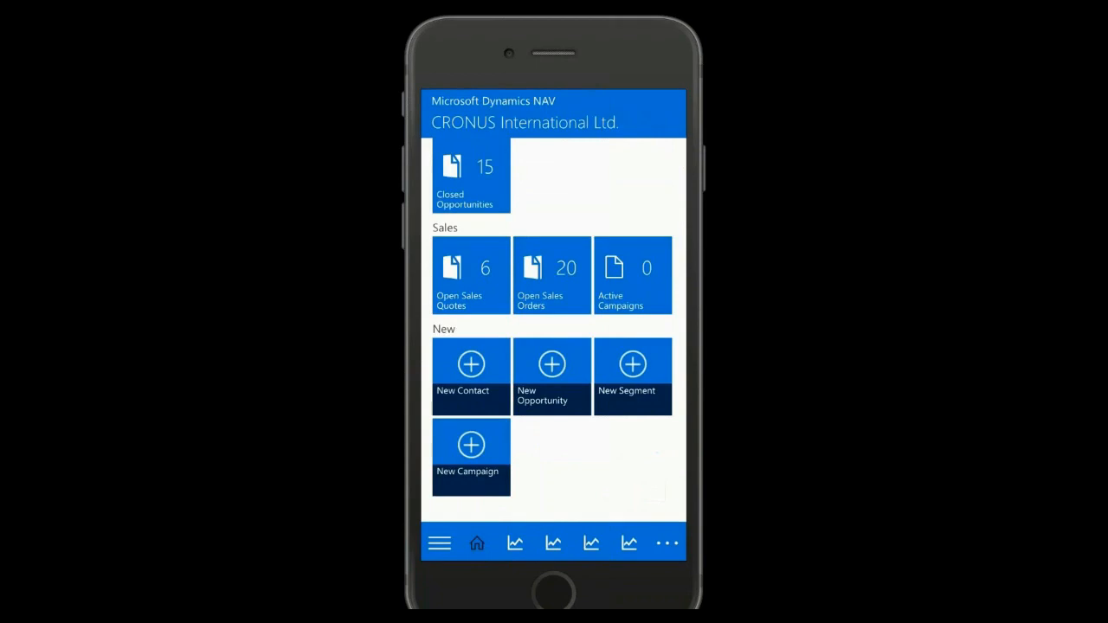
scroll(554, 329, "up", 3)
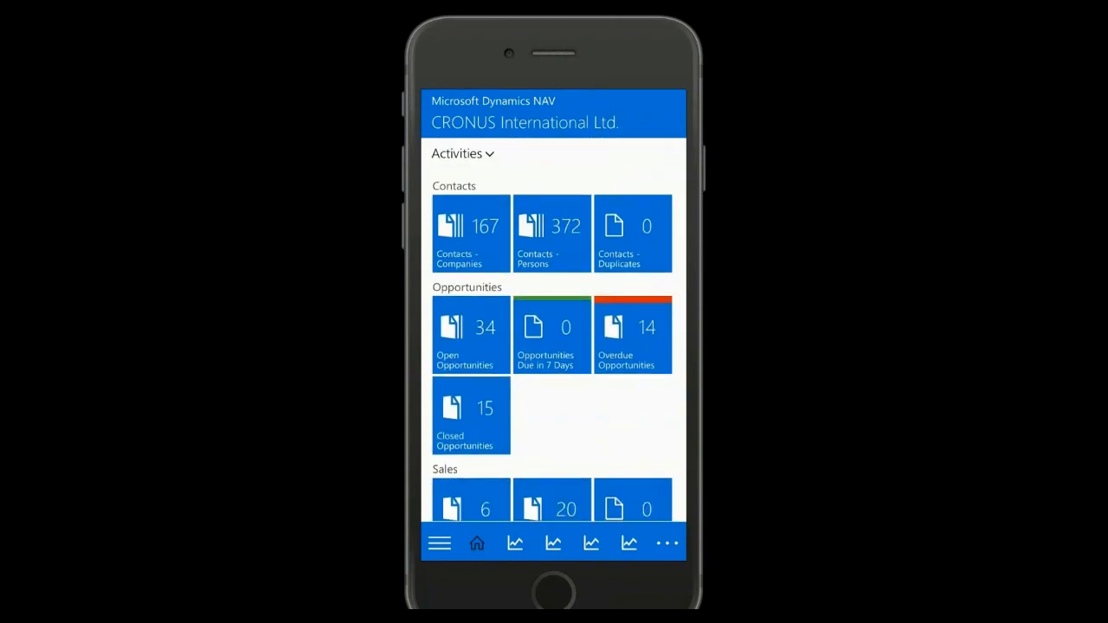
Search the person contacts by the new contact's first name, view the matching contact card for The Cannon Group PLC, and close it
left_click(553, 232)
left_click(604, 542)
type("ja")
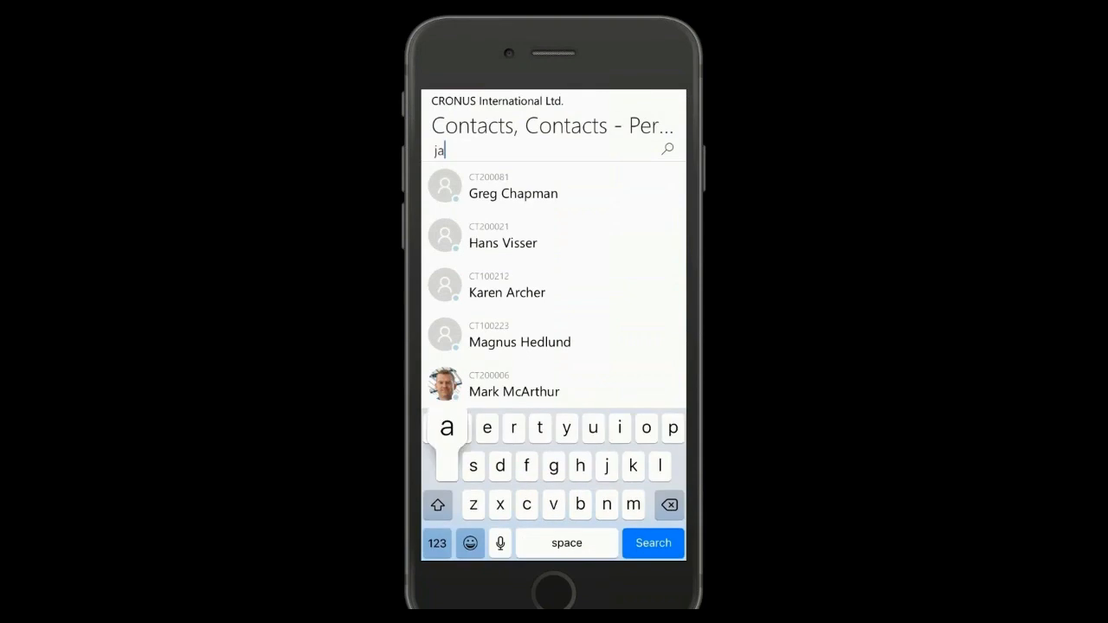
type("mes")
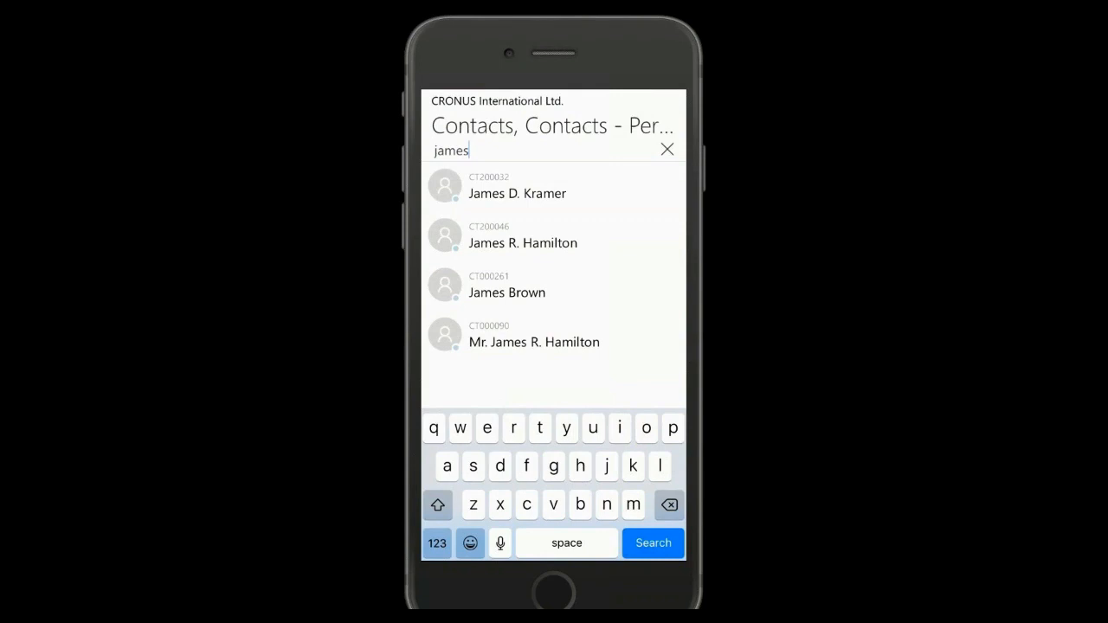
left_click(508, 293)
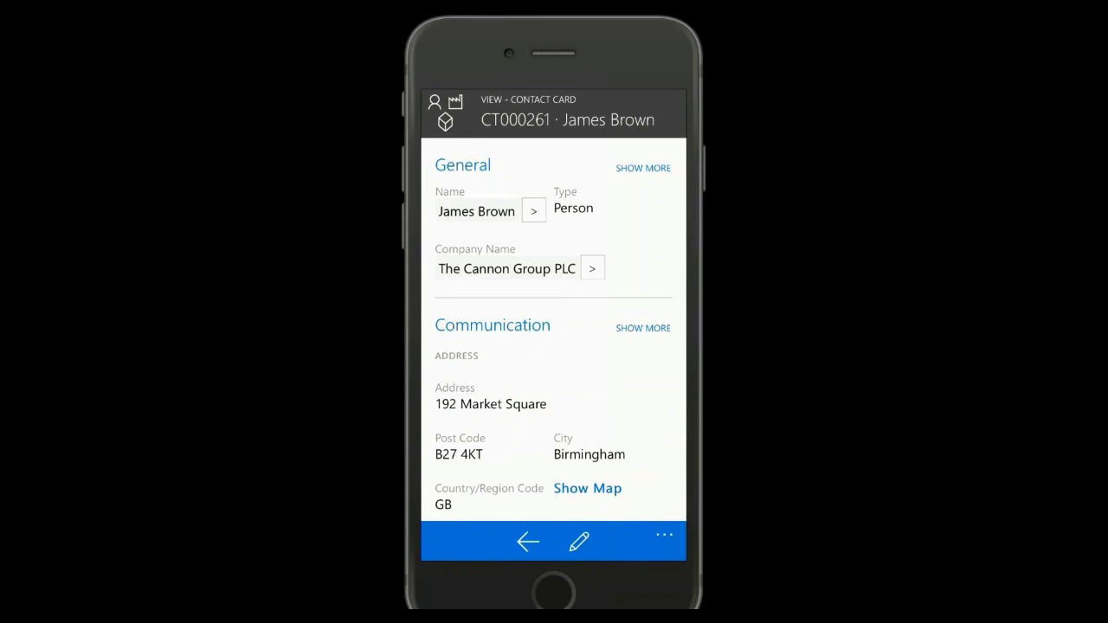
left_click(528, 542)
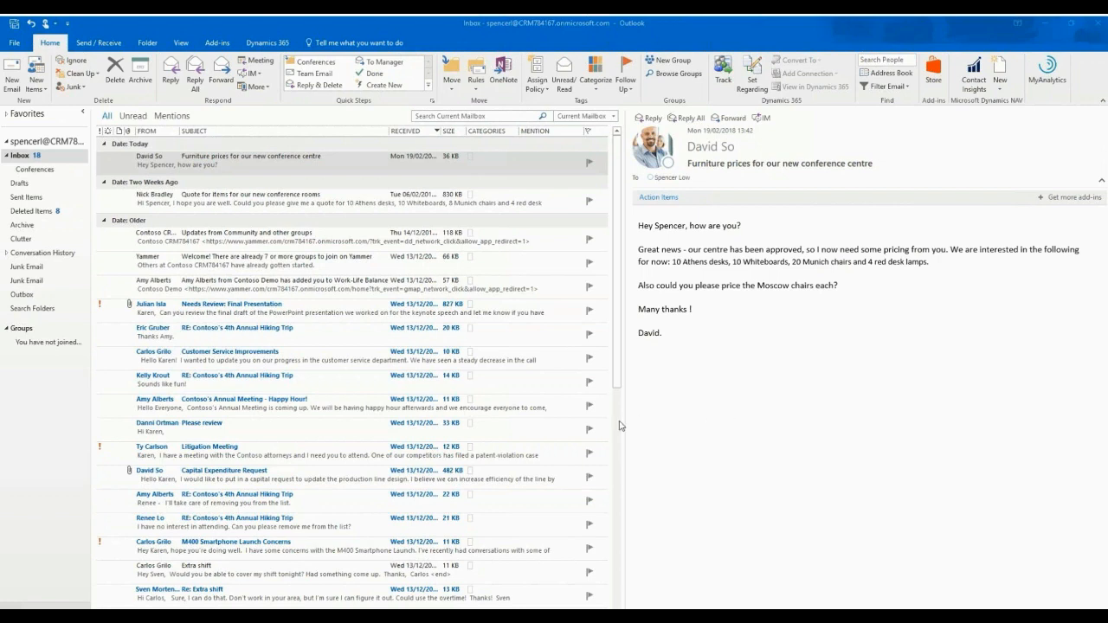
In Outlook, open the Dynamics NAV contact insights for the furniture prices email and review the customer's receivables, sales history and statistics
left_click_drag(625, 422, 651, 428)
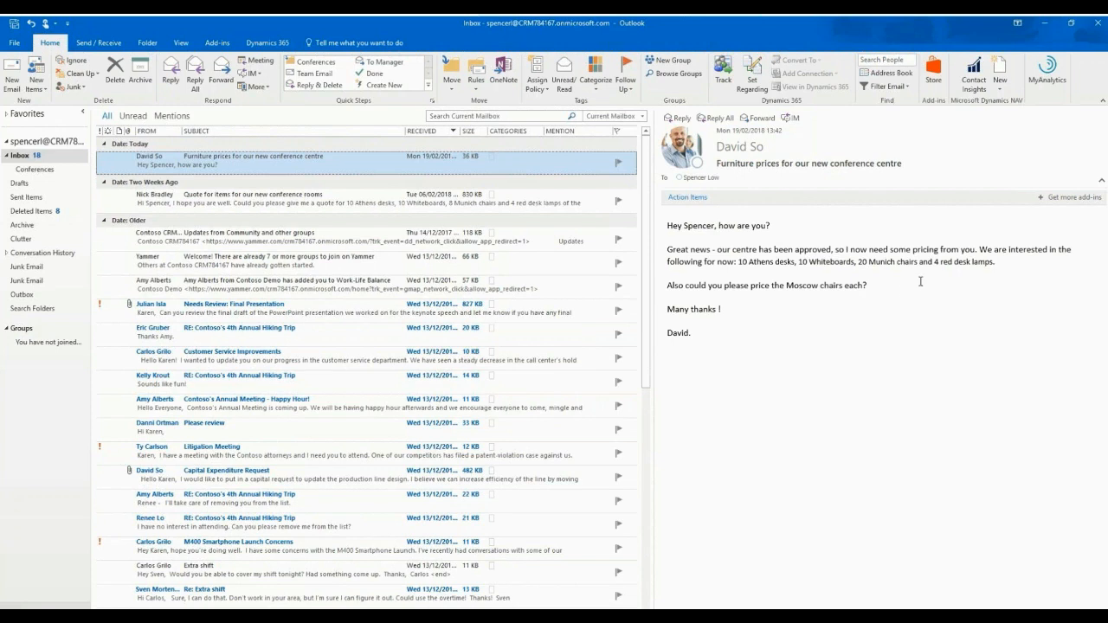
left_click(976, 80)
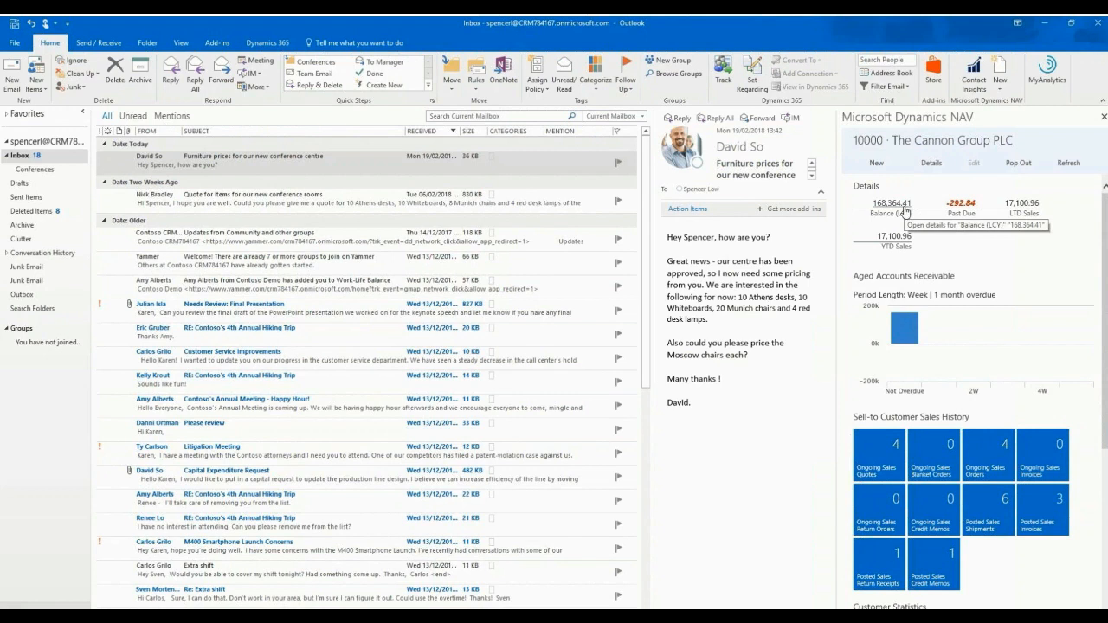
scroll(1020, 264, "down", 1)
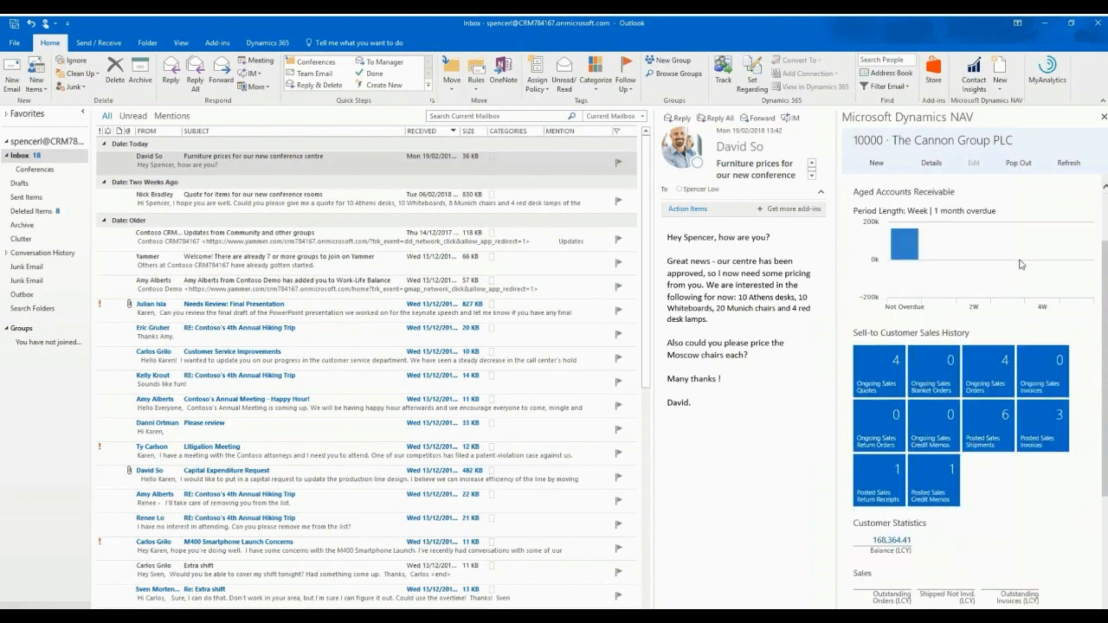
mouse_move(1004, 270)
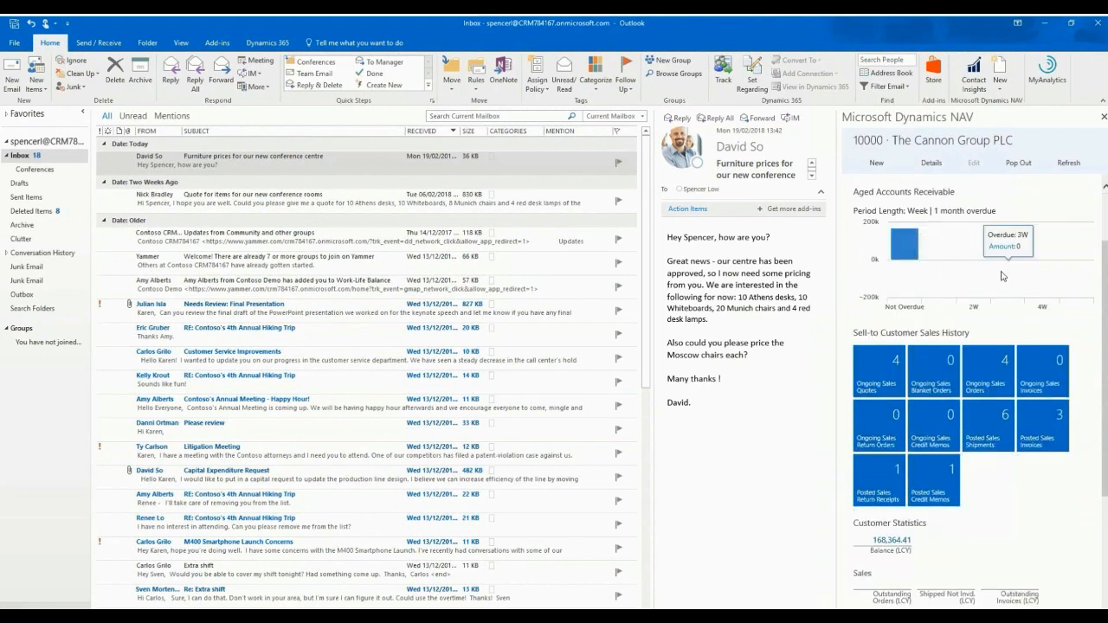
scroll(1009, 286, "down", 1)
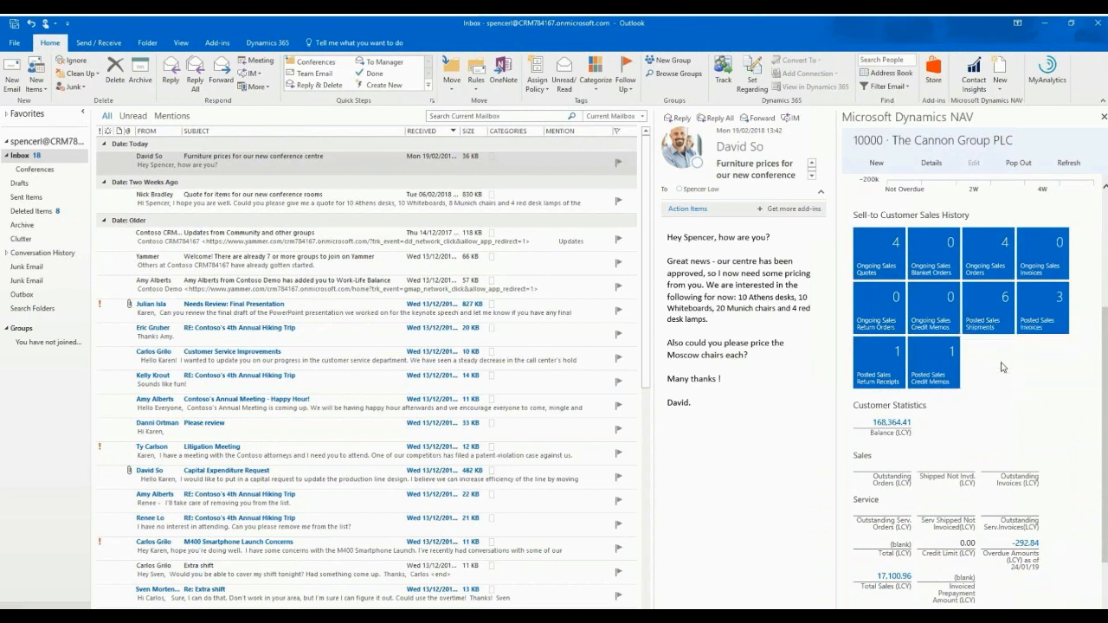
scroll(1020, 372, "down", 3)
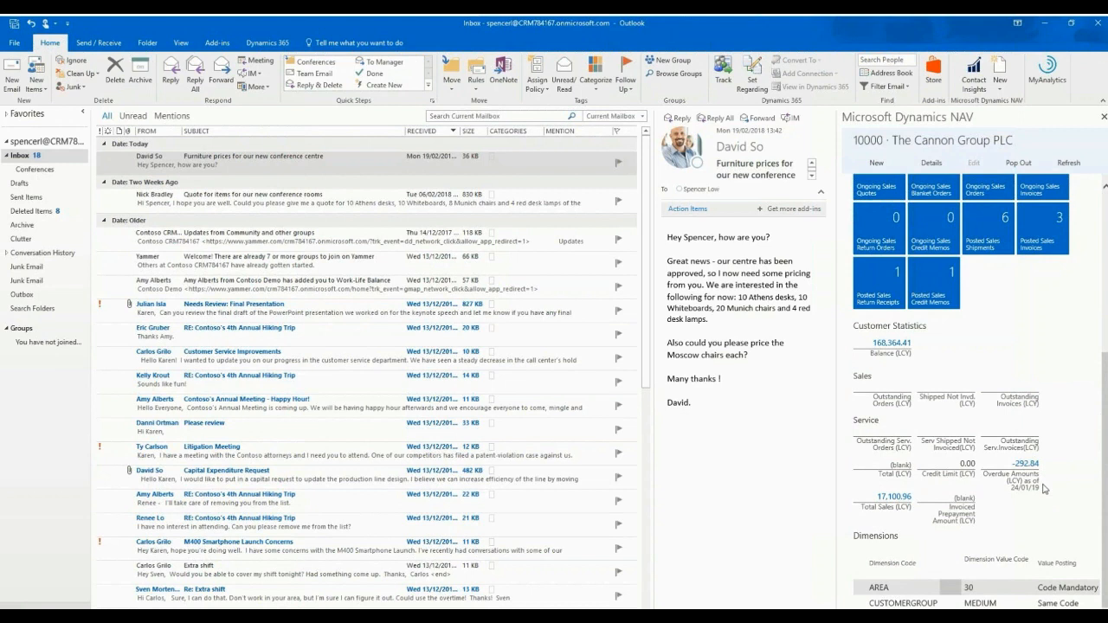
scroll(1045, 489, "up", 5)
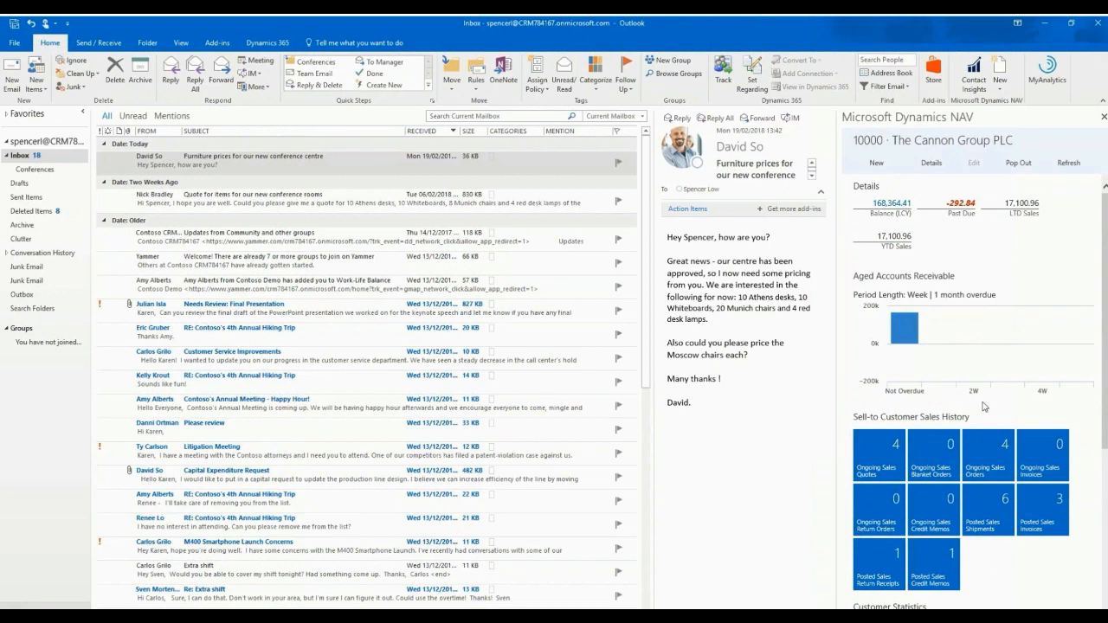
mouse_move(1017, 367)
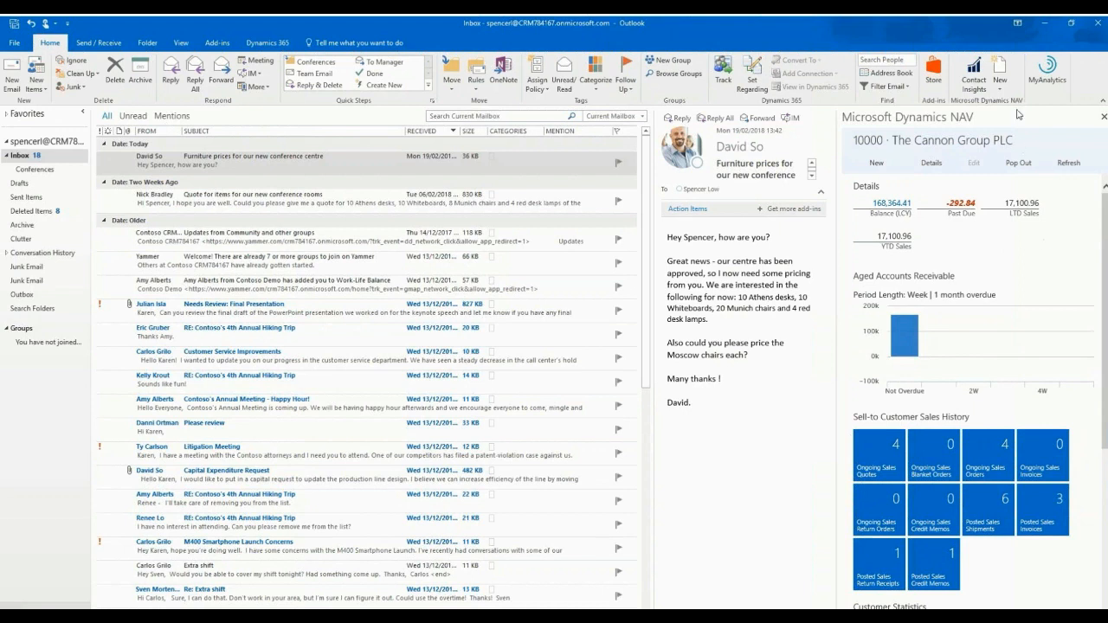
Start a new sales quote from the email and resolve the suggested whiteboard line as item 1988-W, CALGARY Whiteboard
left_click(999, 89)
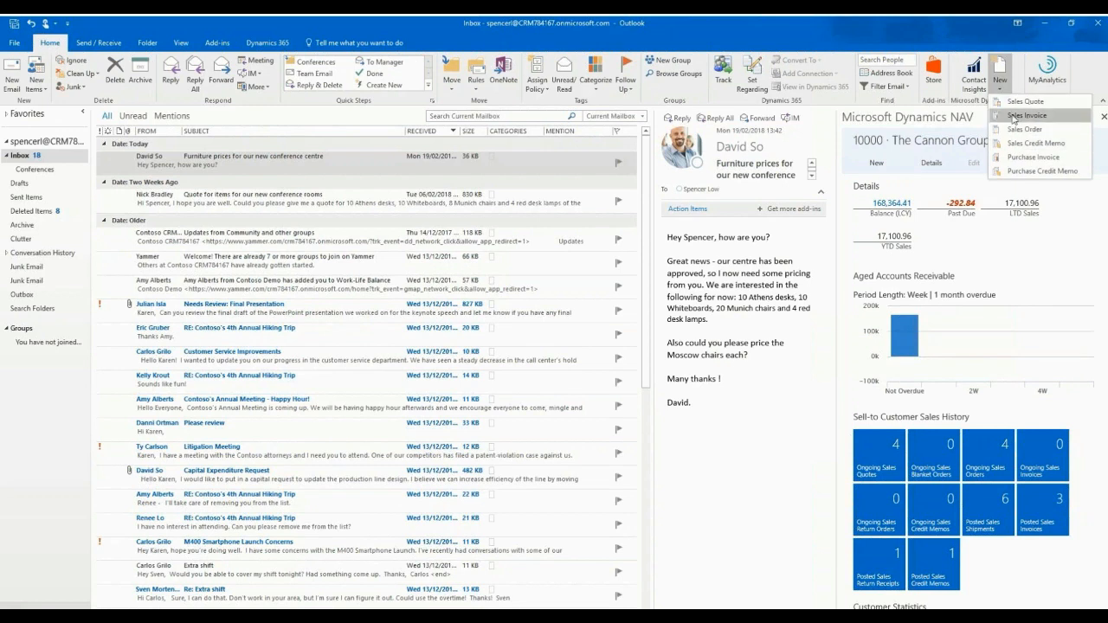
left_click(1014, 111)
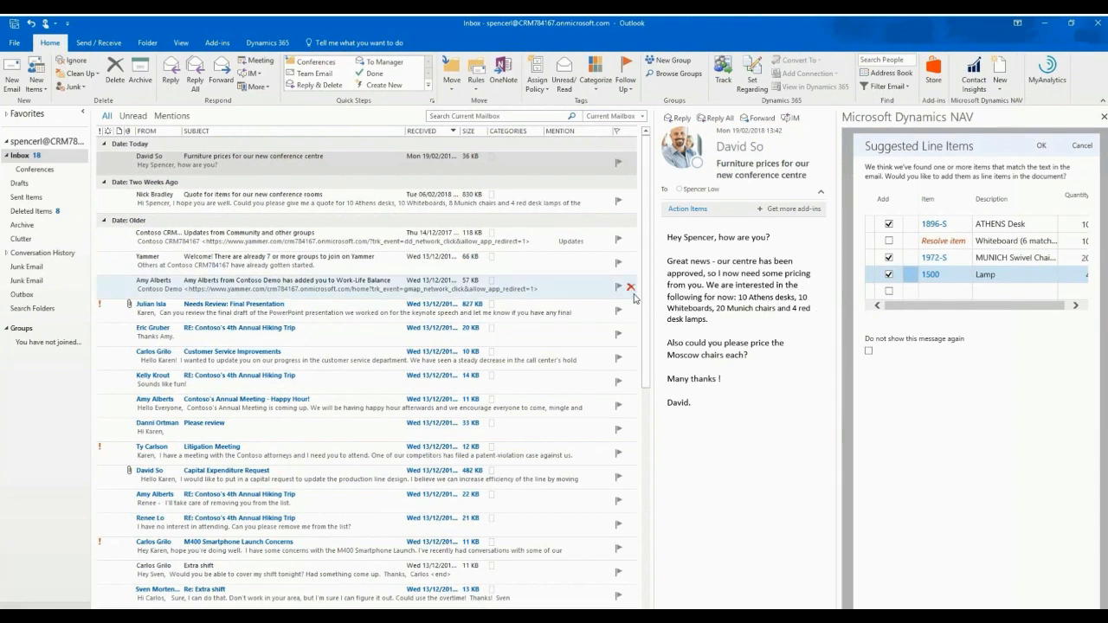
left_click_drag(656, 297, 615, 298)
left_click_drag(836, 313, 790, 309)
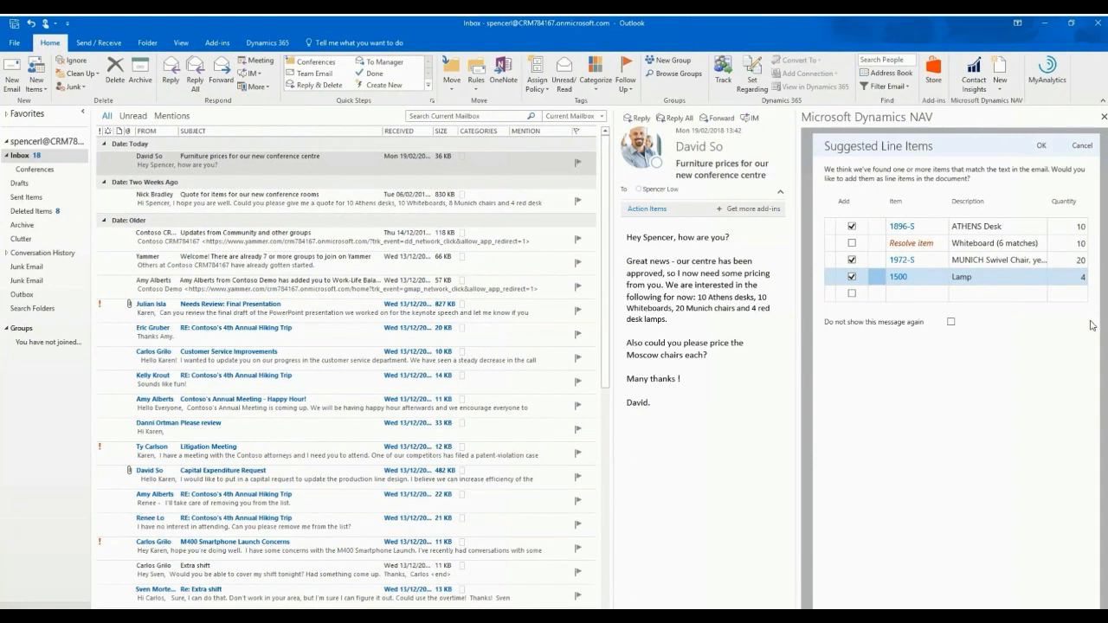
left_click(915, 245)
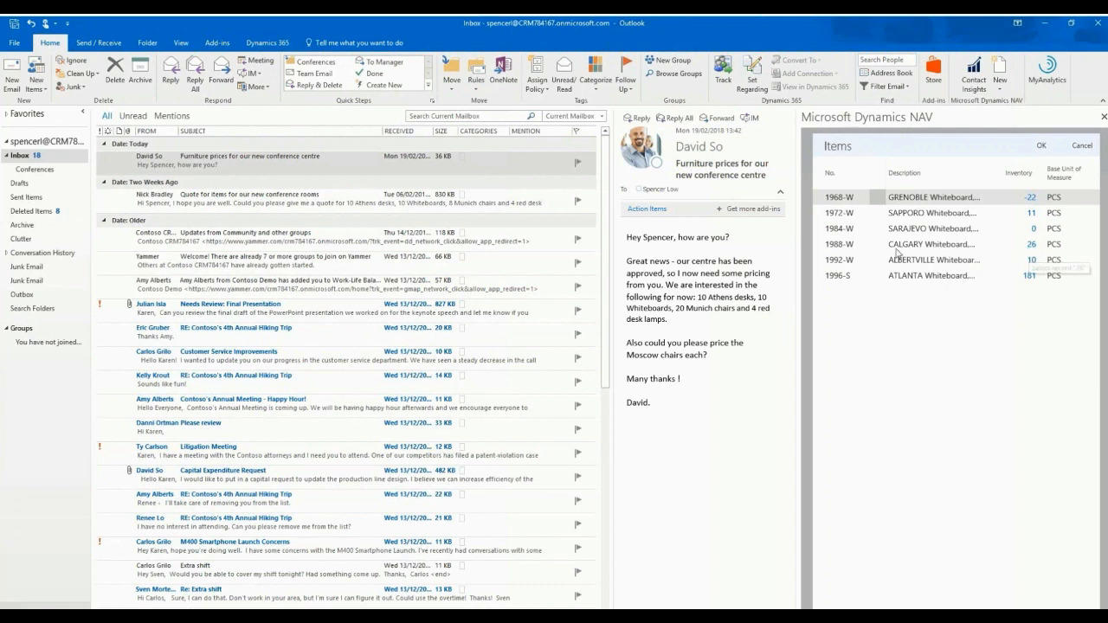
left_click(837, 246)
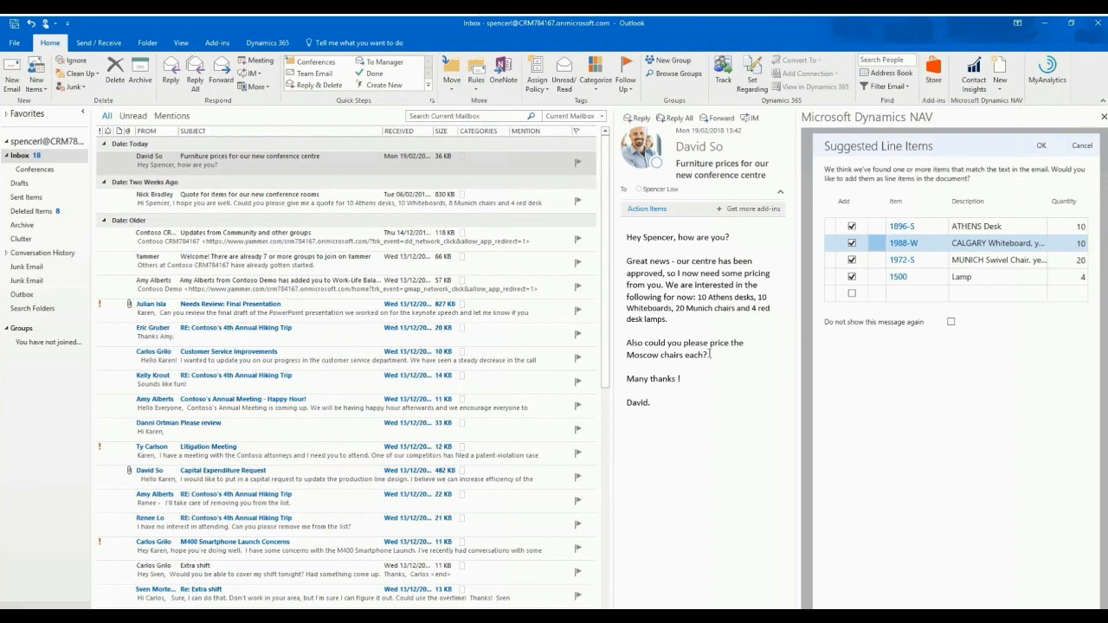
Add a line for item 1980-S, MOSCOW Swivel Chair, with quantity 1, and accept the suggested line items into the quote
left_click(875, 294)
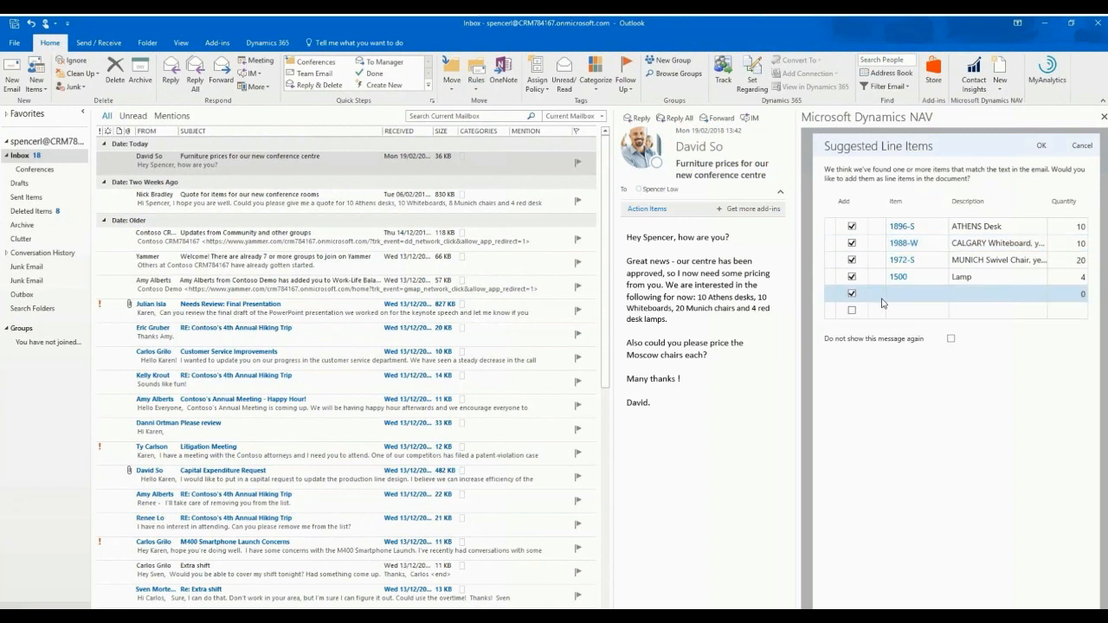
left_click(919, 297)
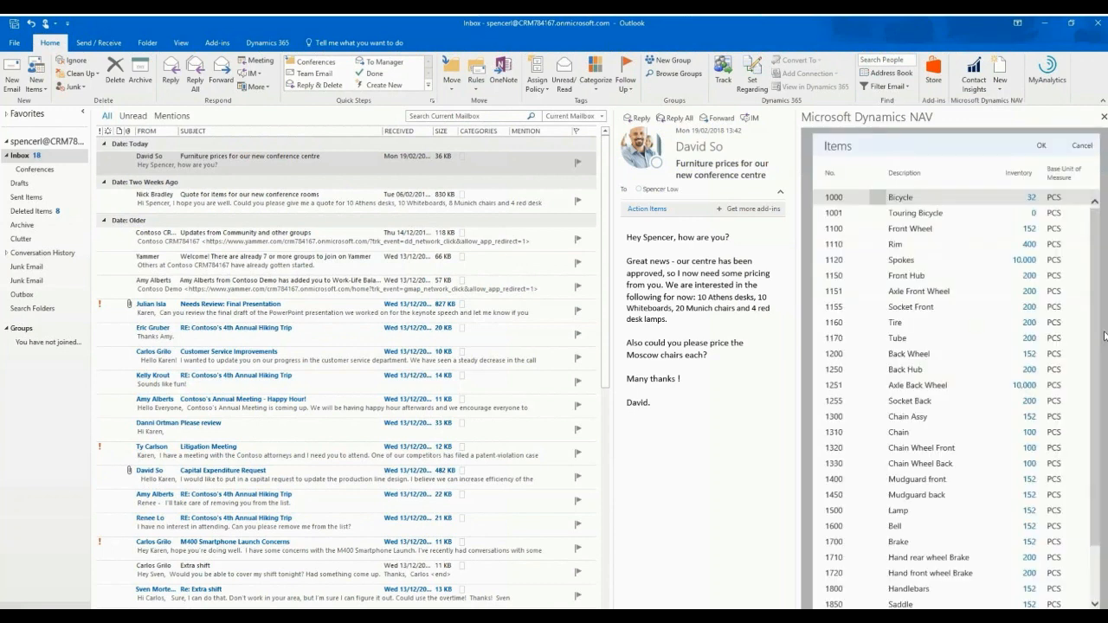
left_click_drag(1095, 280, 1106, 370)
scroll(1053, 416, "down", 6)
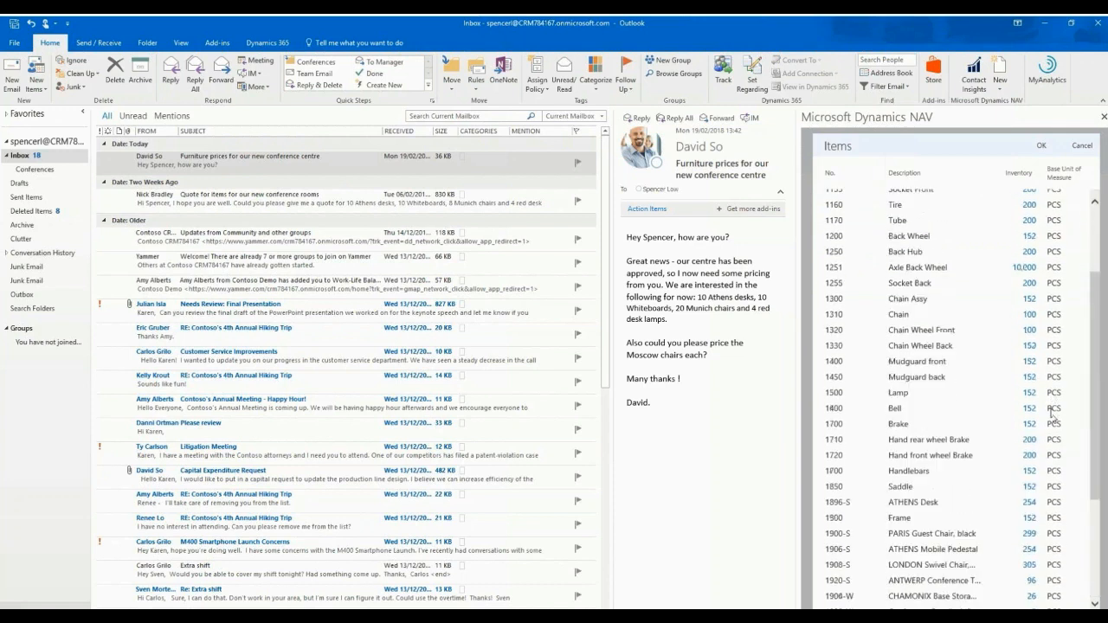
scroll(1054, 417, "down", 4)
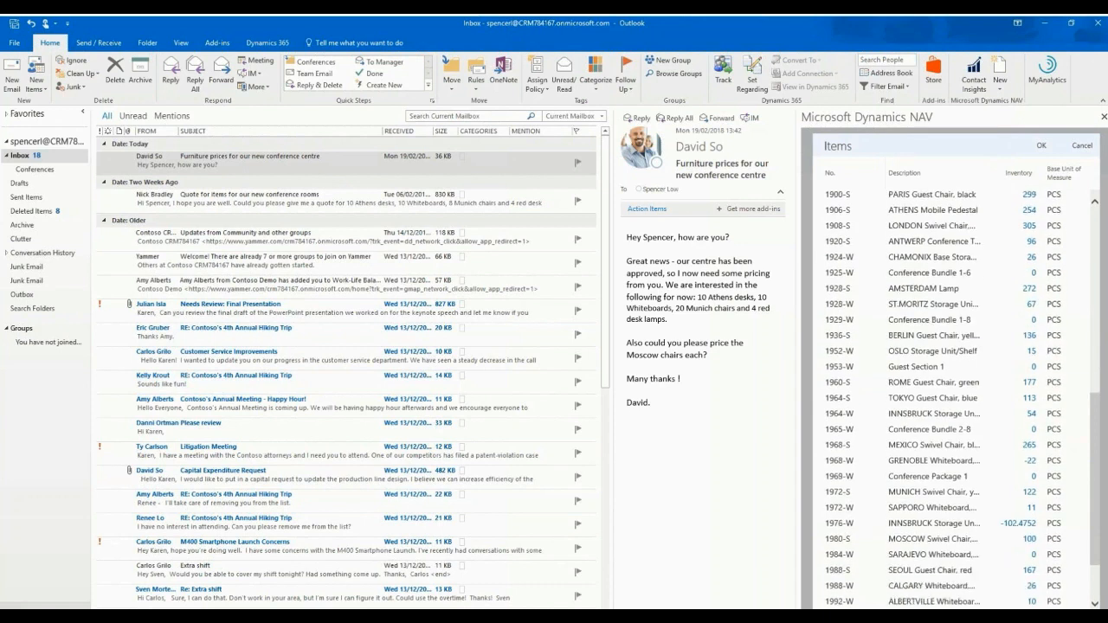
left_click(844, 540)
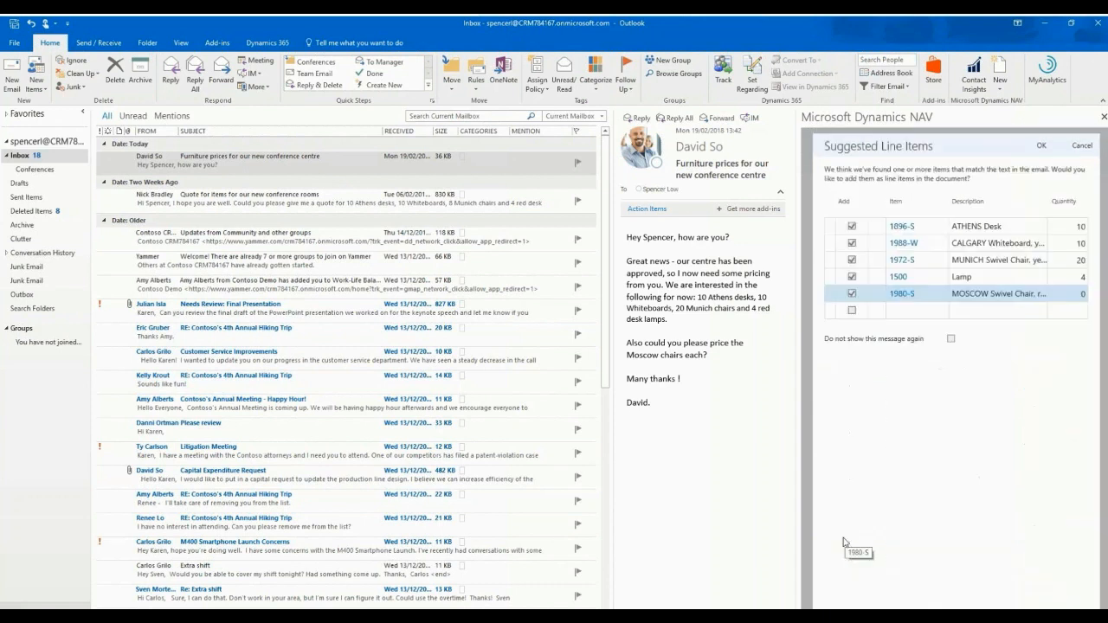
left_click(1078, 295)
type("1")
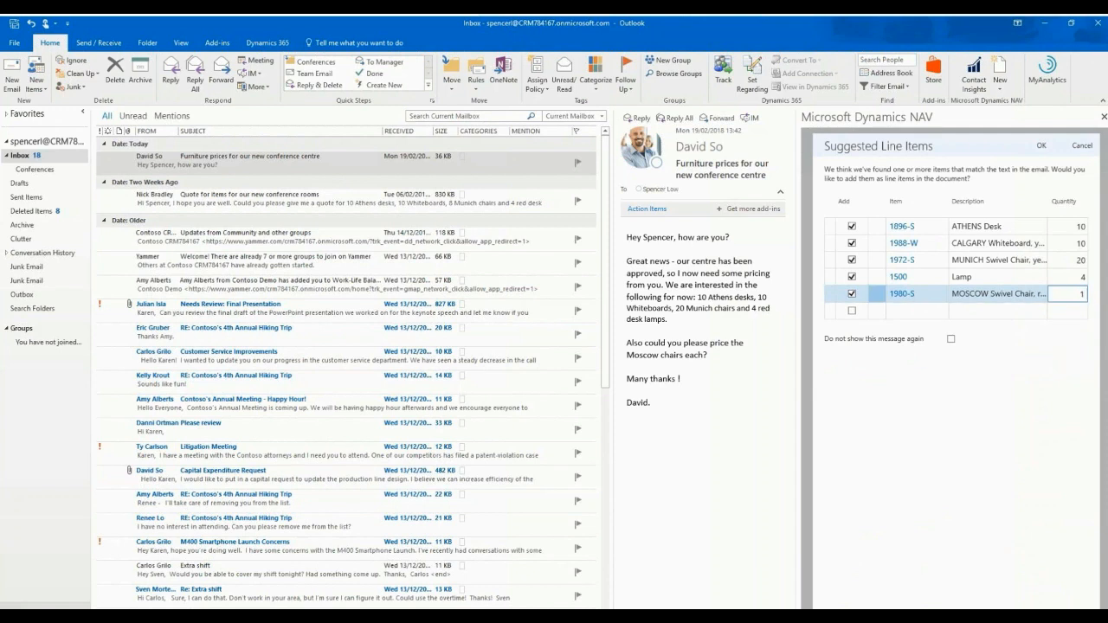
left_click(990, 280)
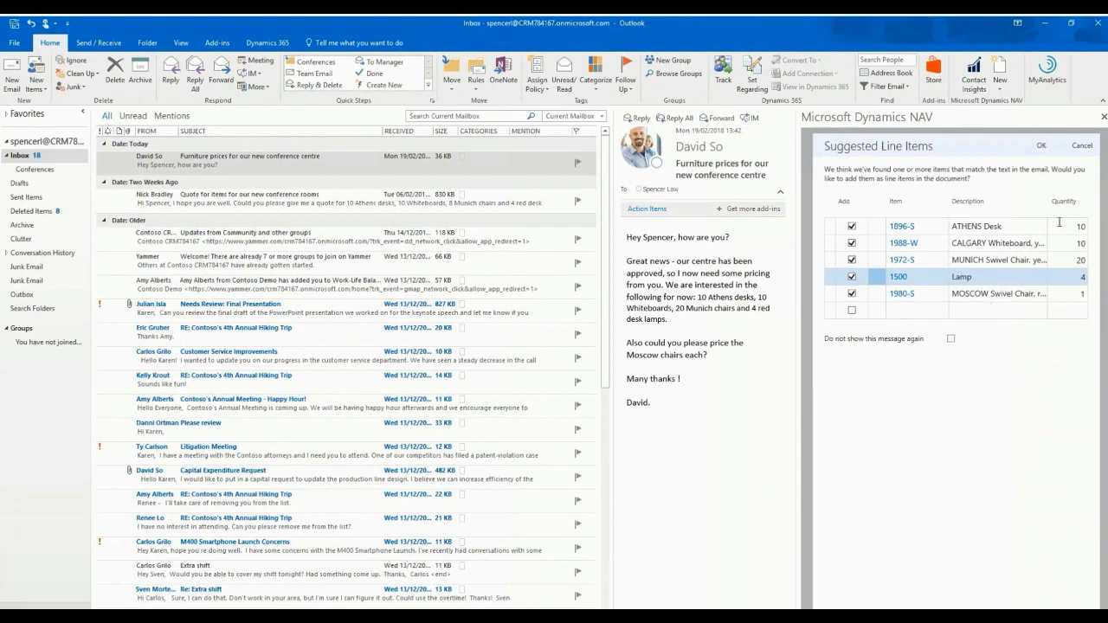
left_click(1041, 148)
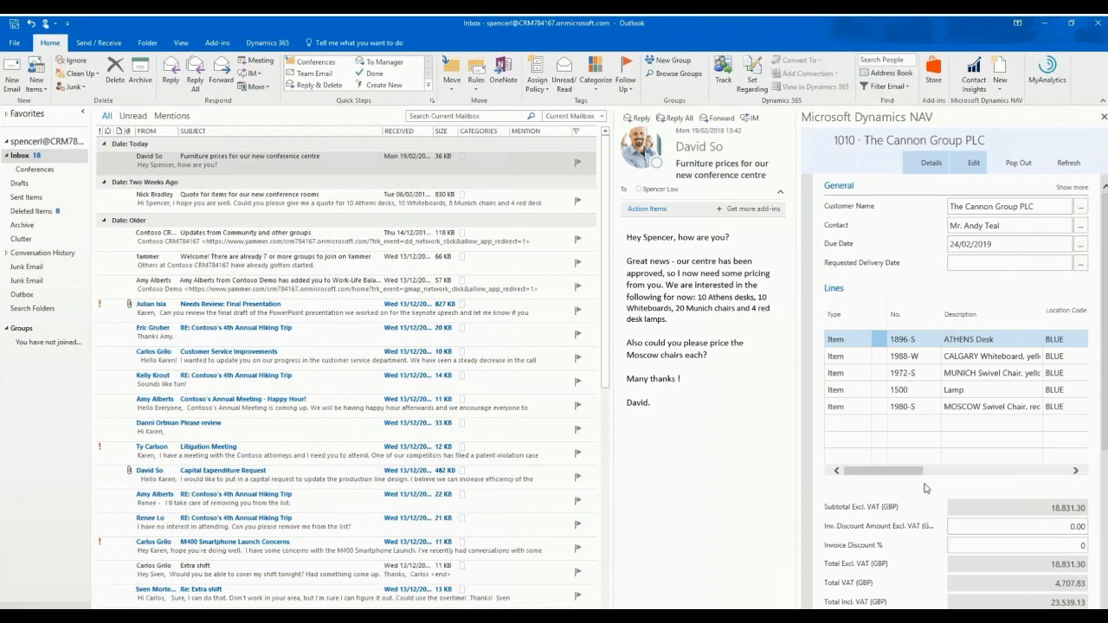
Review the quote's lines, totals and invoice details, including in an enlarged pop-out window, and close that window
left_click_drag(1104, 442, 1104, 600)
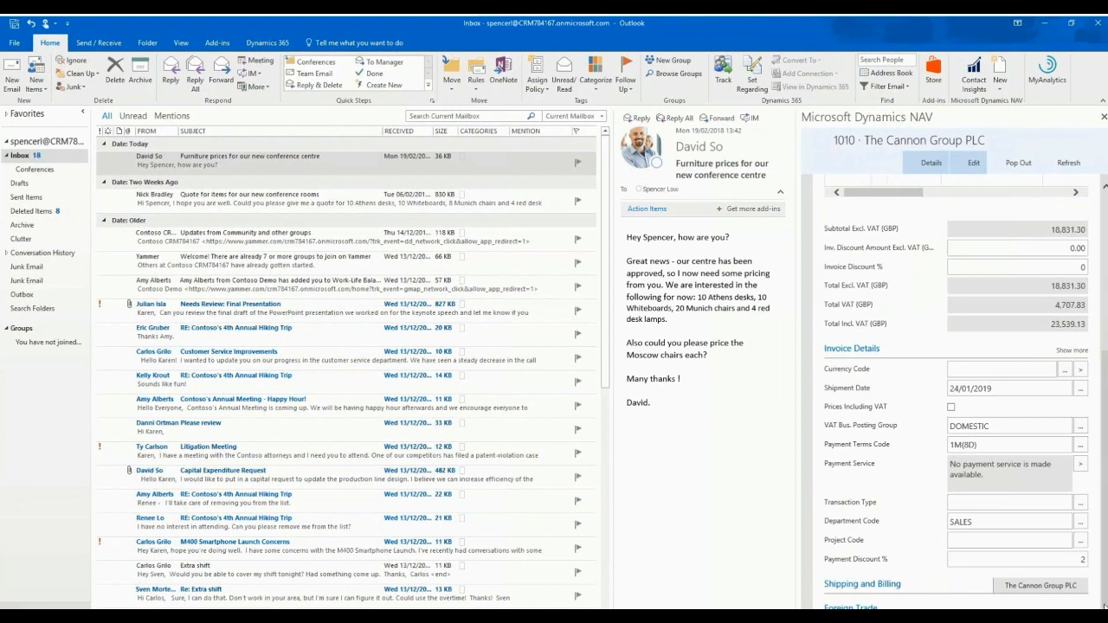
scroll(1105, 605, "up", 4)
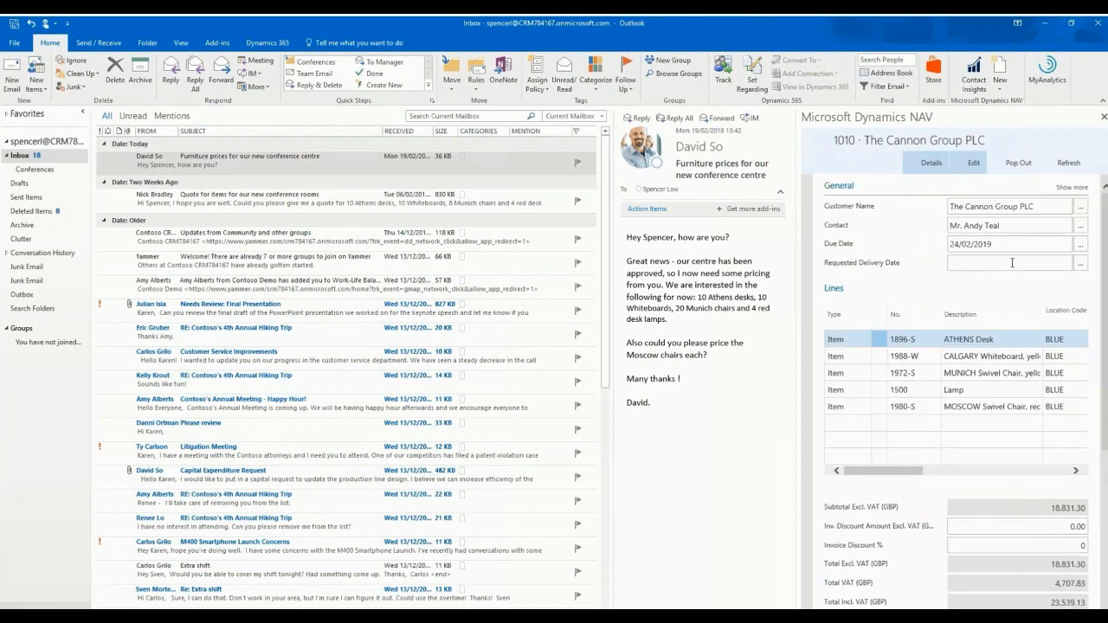
left_click(1022, 172)
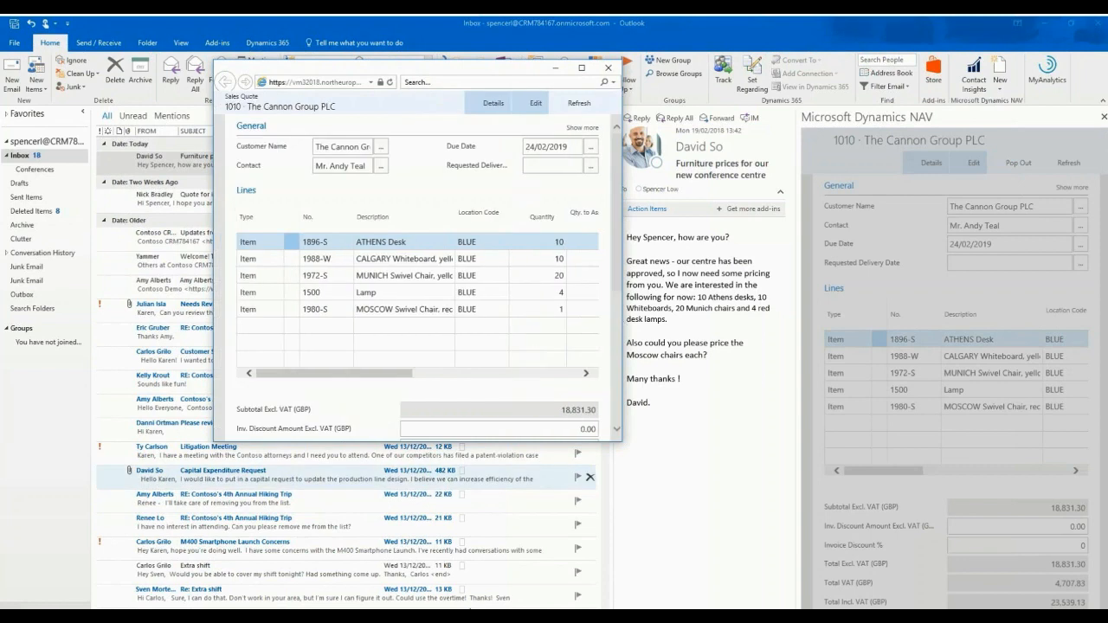
left_click_drag(620, 443, 735, 592)
scroll(732, 499, "down", 1)
scroll(731, 500, "down", 3)
scroll(721, 390, "up", 4)
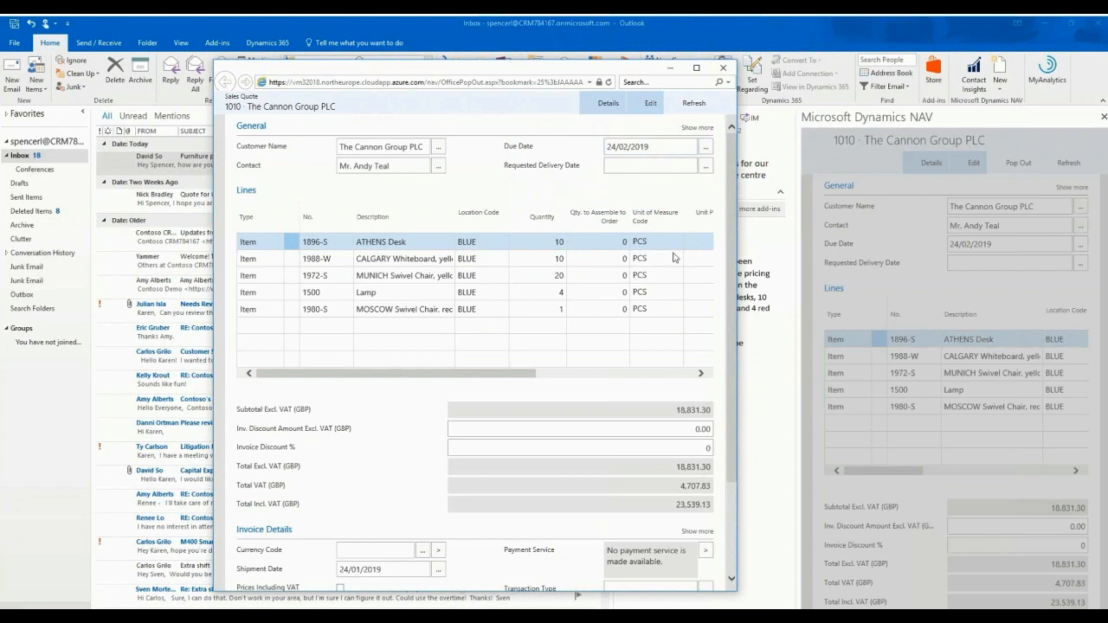
left_click(723, 71)
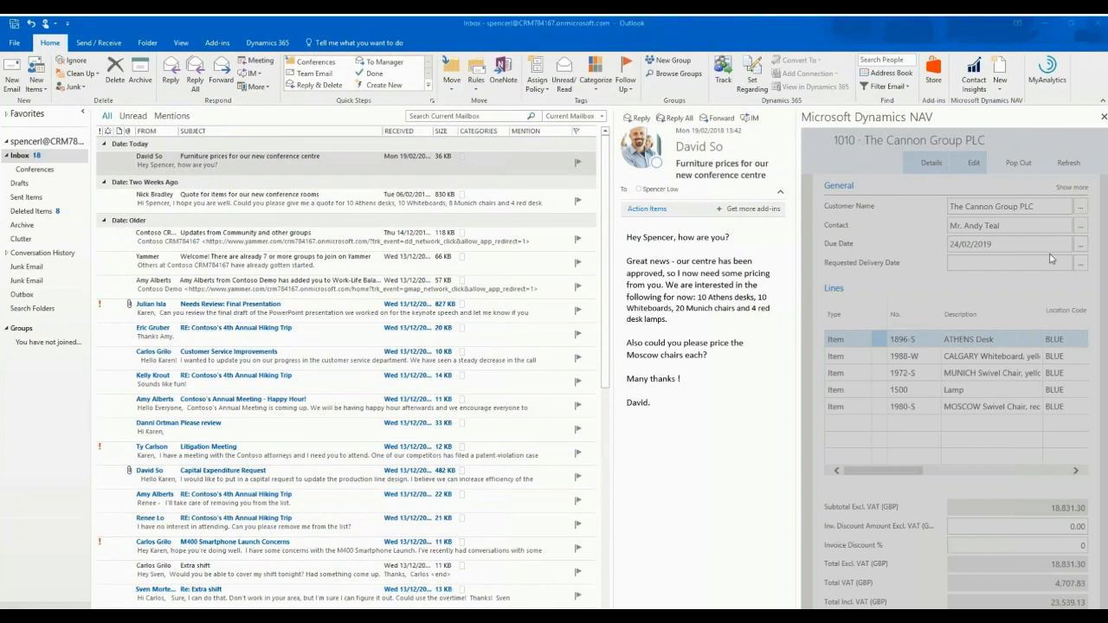
Switch to the Dynamics NAV web client, refresh the home page, and open the newest Cannon Group PLC quote among the open sales quotes
left_click(1047, 28)
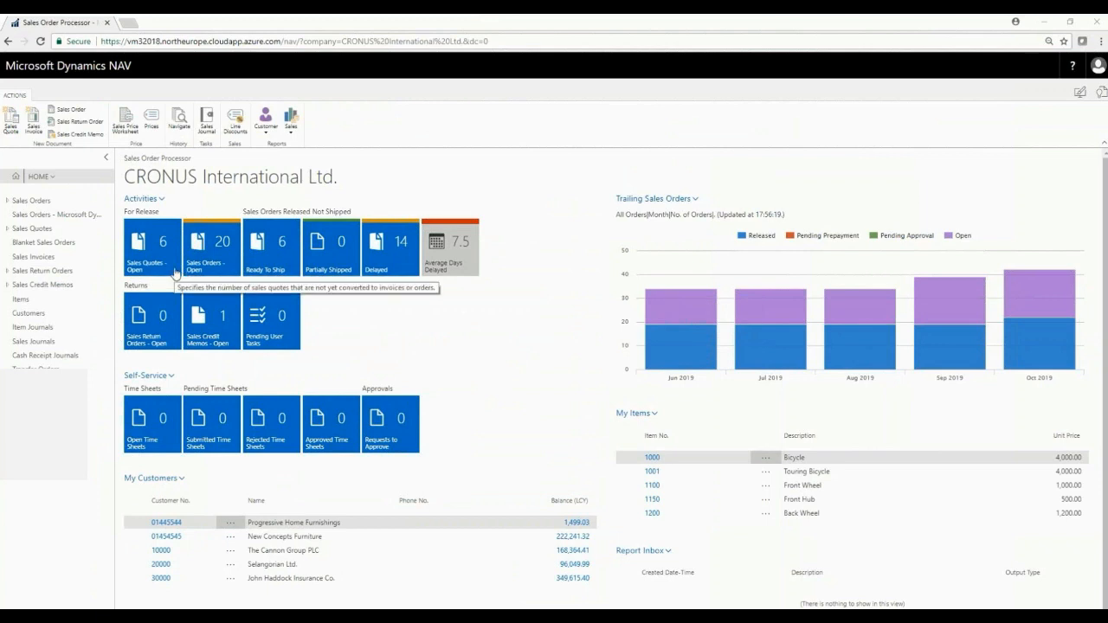
left_click(40, 41)
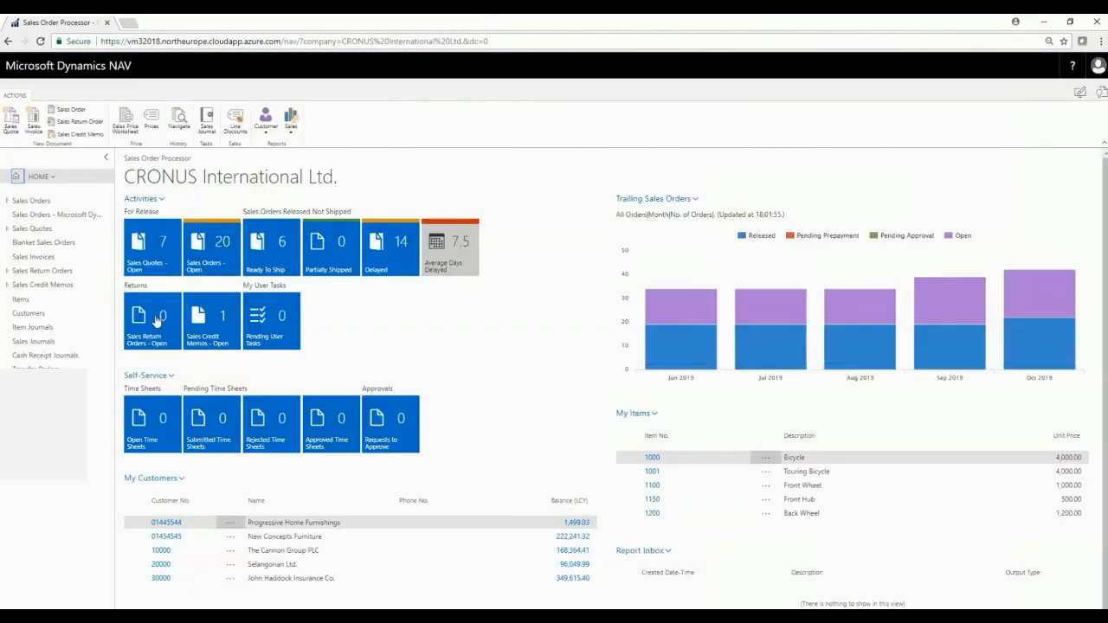
left_click(149, 269)
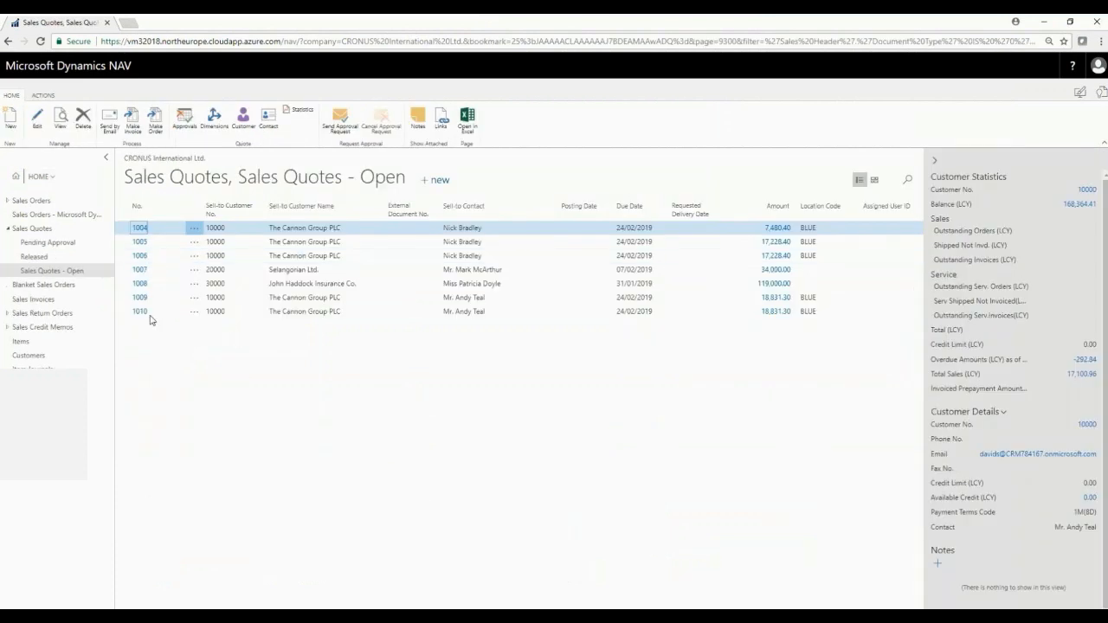
left_click(141, 313)
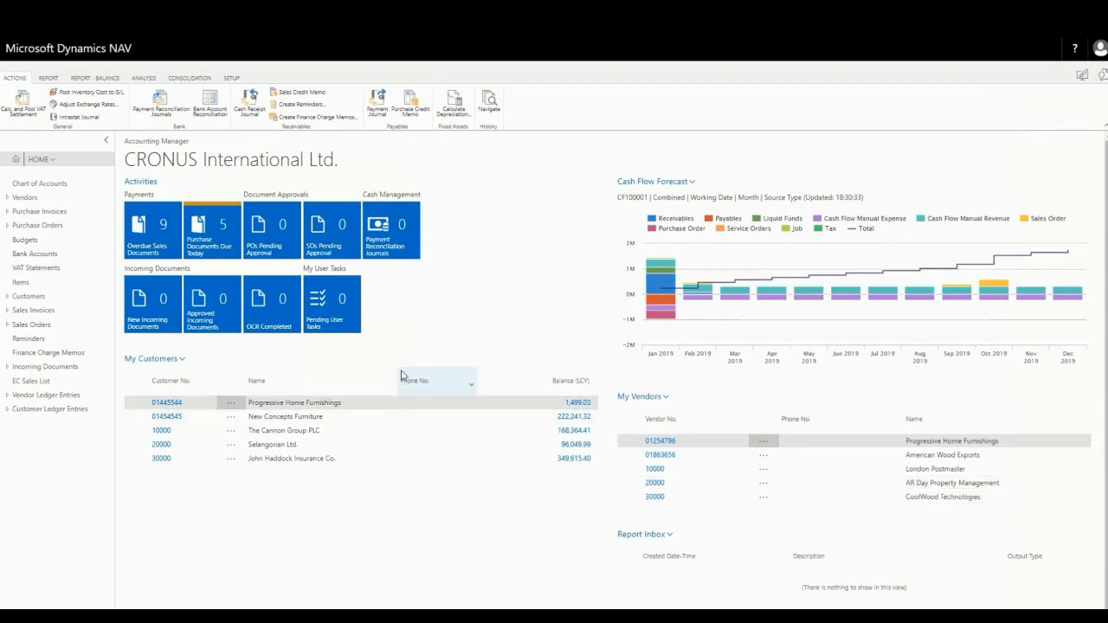
From the home page's pending user tasks, create a new user task with the subject "Check credit limit"
left_click(328, 317)
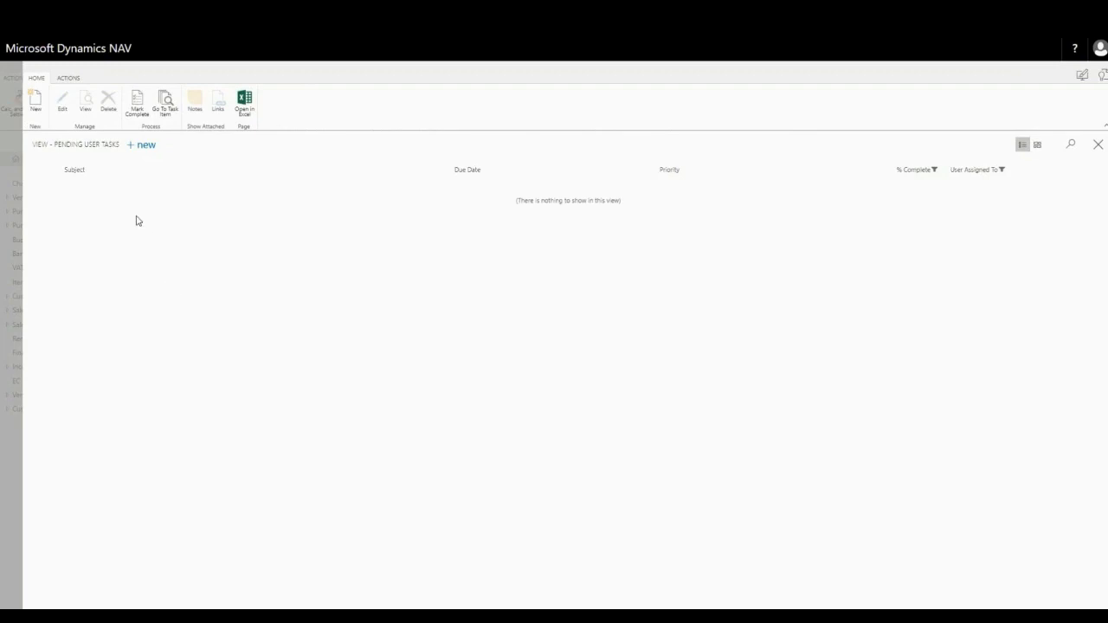
left_click(142, 149)
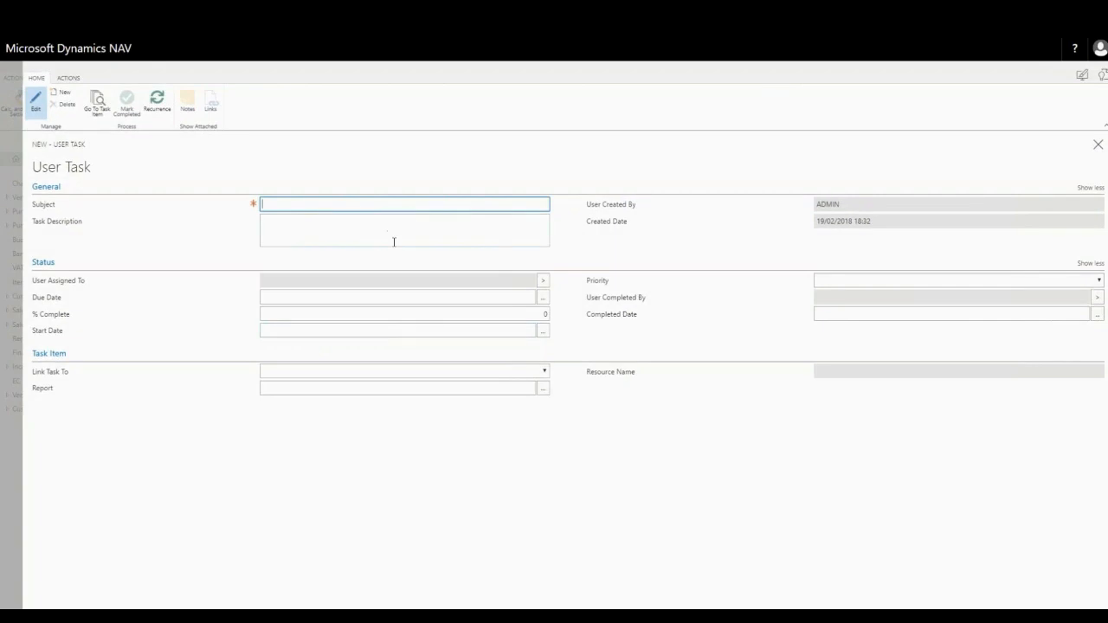
type("Check credit limit")
key("Tab")
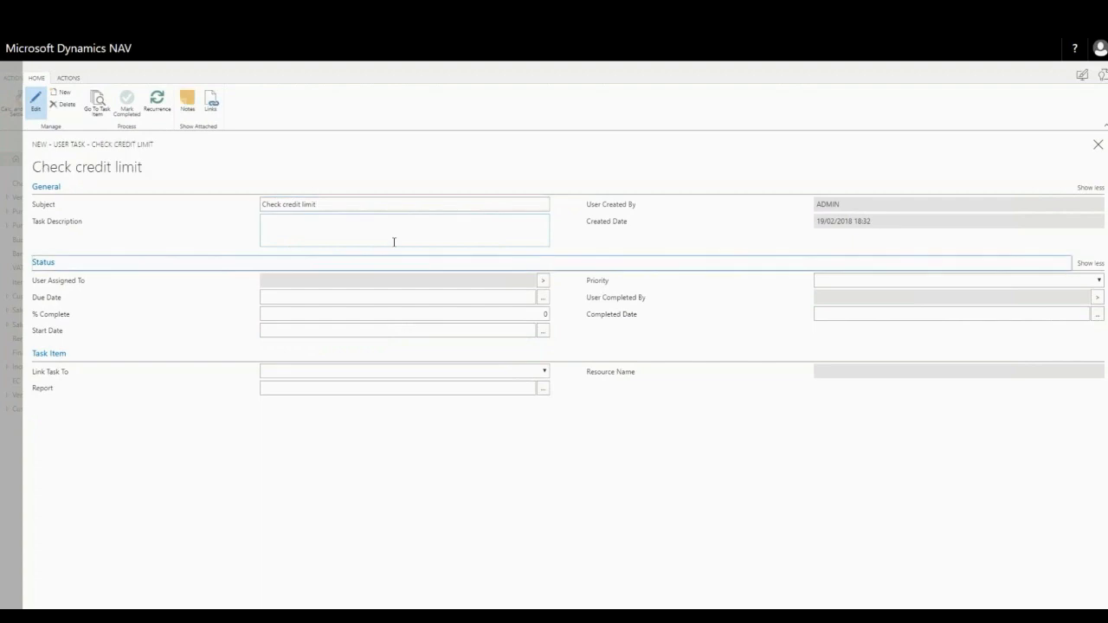
Enter "Review CLs for all customers" as the task description
left_click(391, 240)
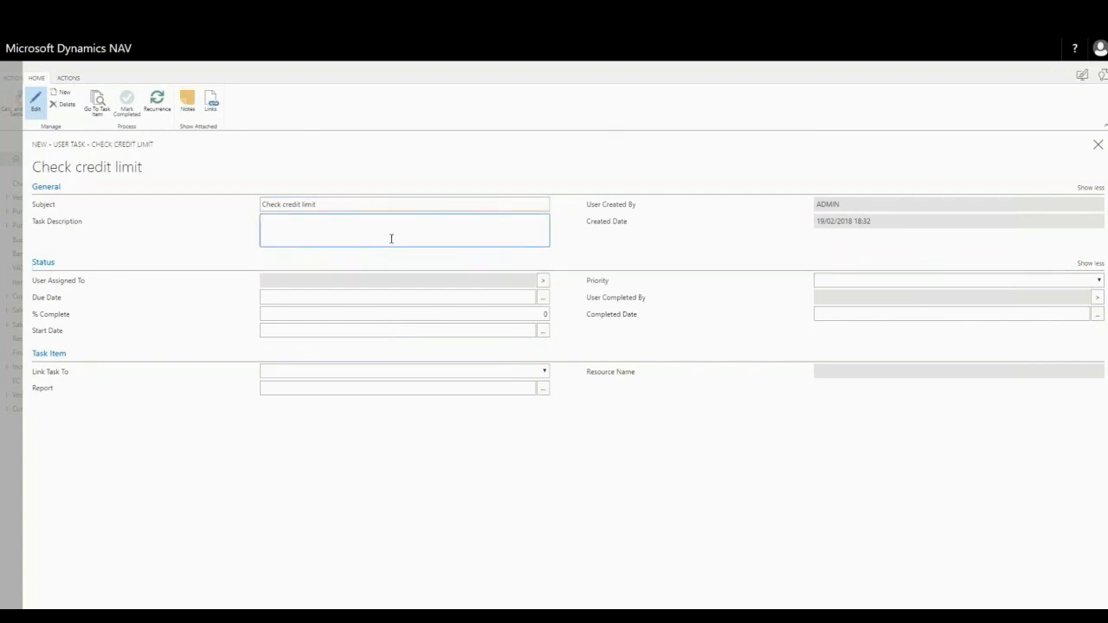
type("Review")
type(" Cust")
type("for all")
type(" customeers")
key("Left")
key("Left")
key("BackSpace")
key("Tab")
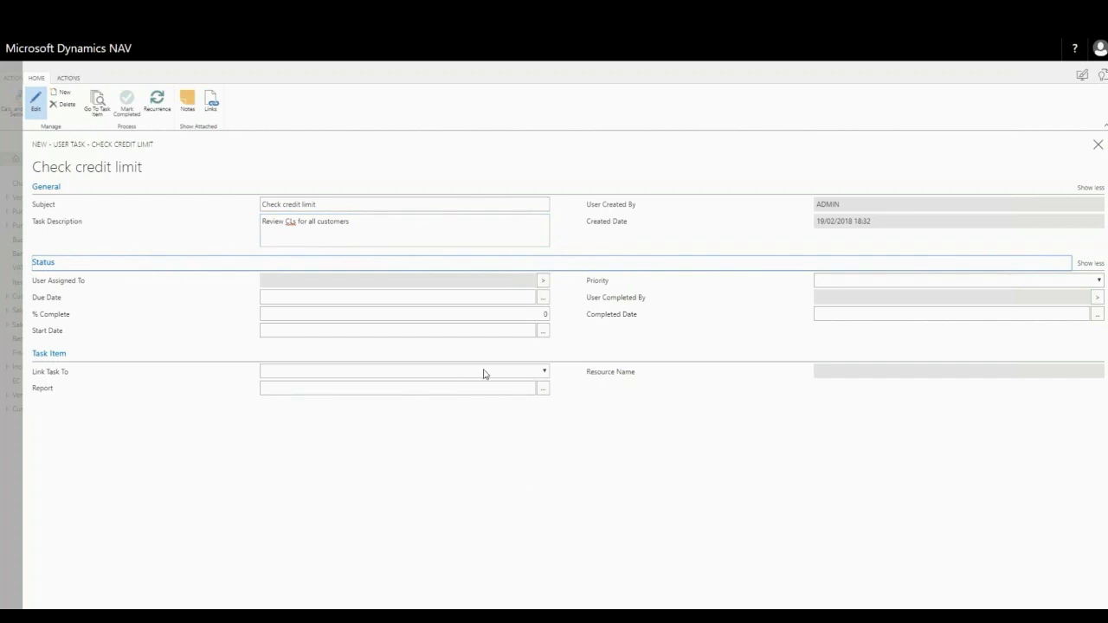
Assign the task to the ADMIN user and set its due date to 31/03/2018
left_click(544, 284)
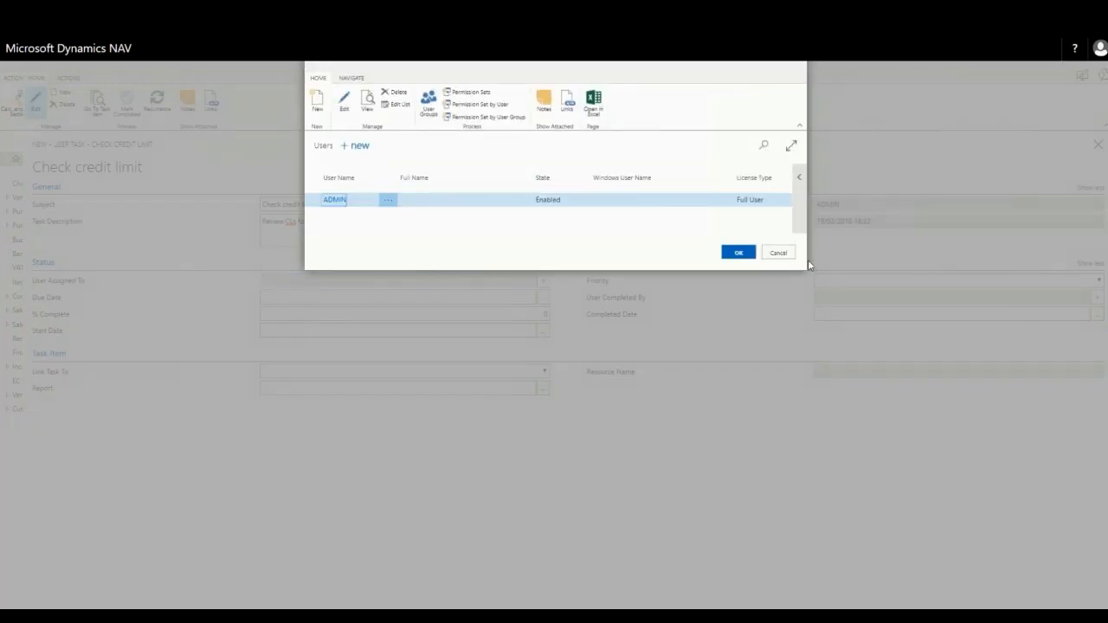
left_click(740, 253)
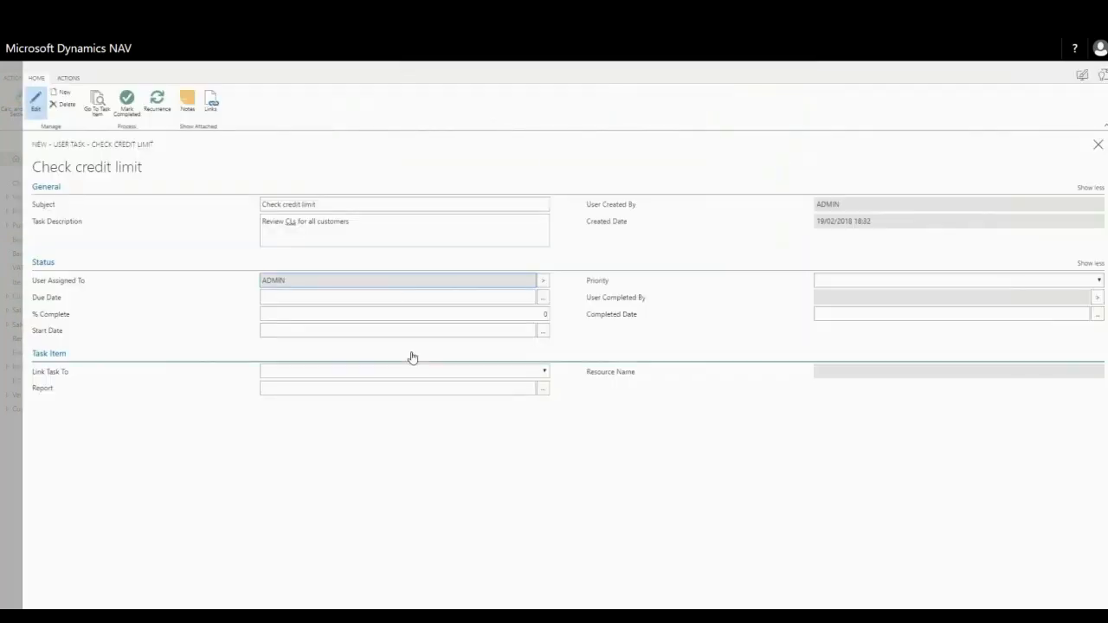
left_click(355, 298)
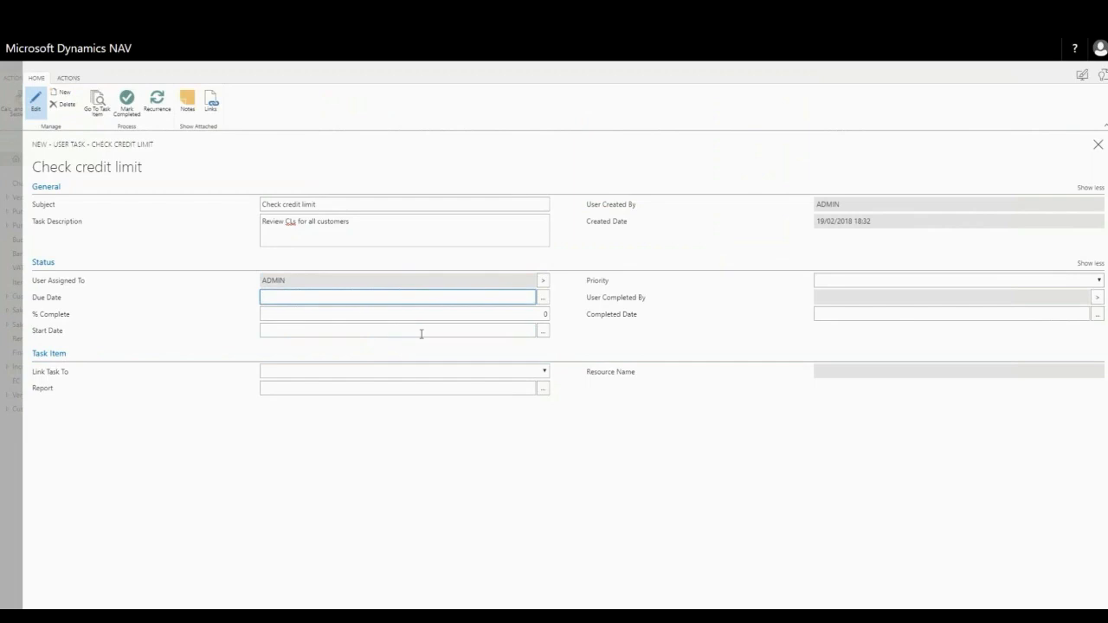
left_click(542, 299)
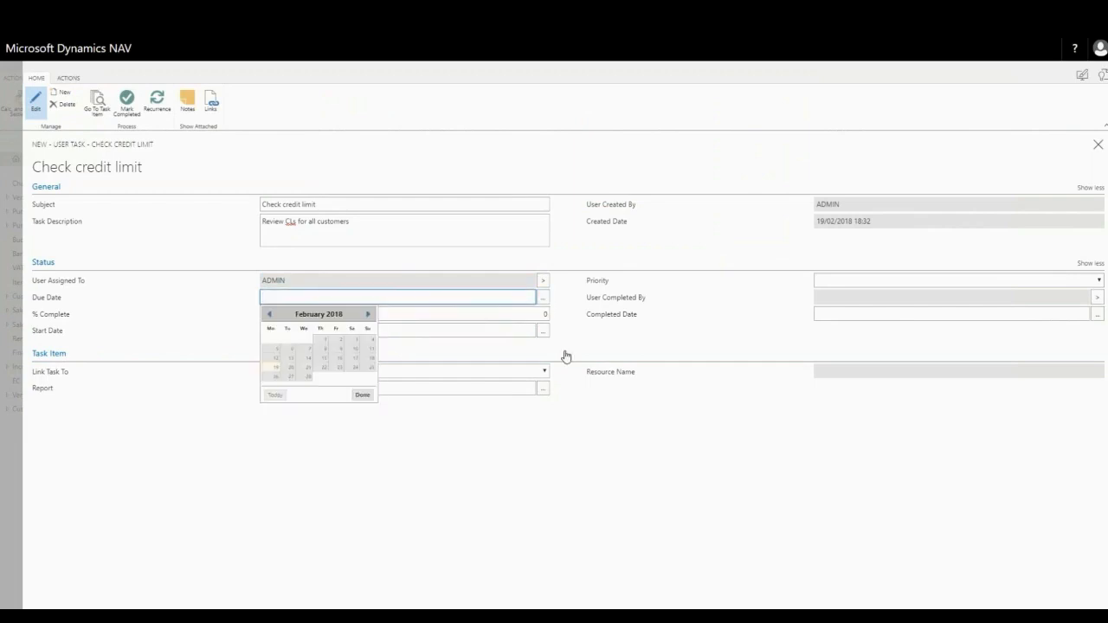
left_click(368, 315)
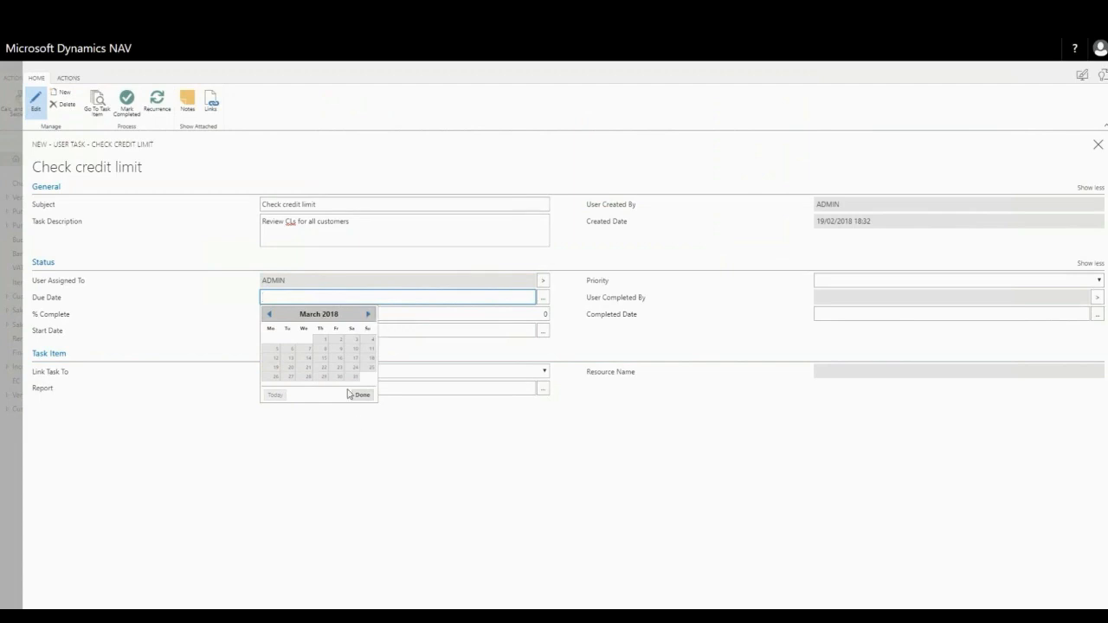
left_click(355, 377)
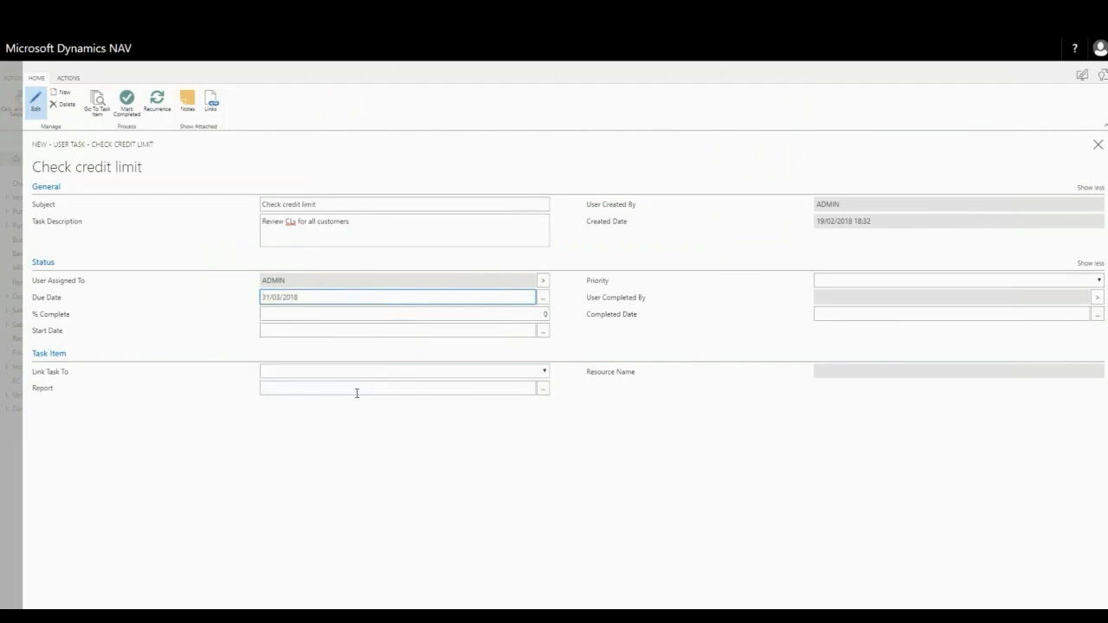
Set the task's start date to 31/03/2018
left_click(403, 314)
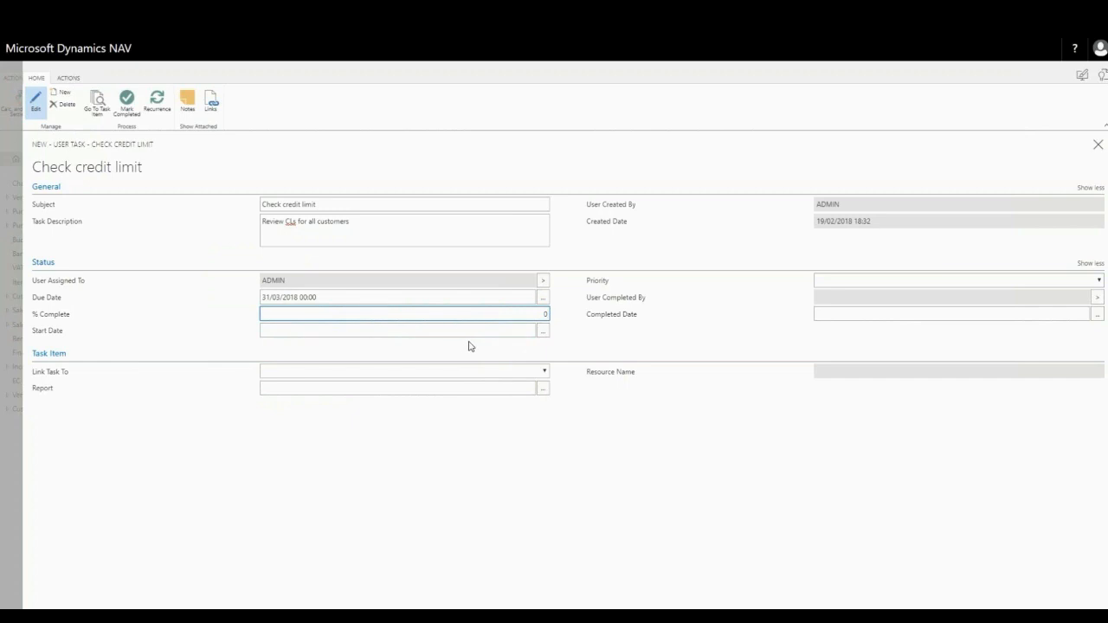
left_click(543, 332)
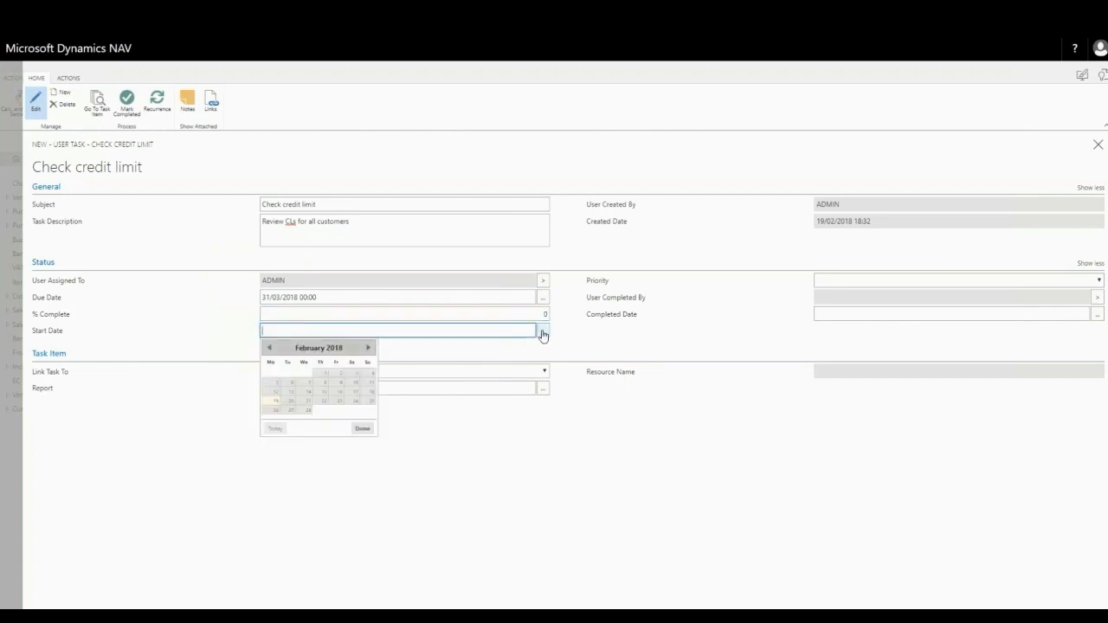
left_click(369, 348)
left_click(351, 410)
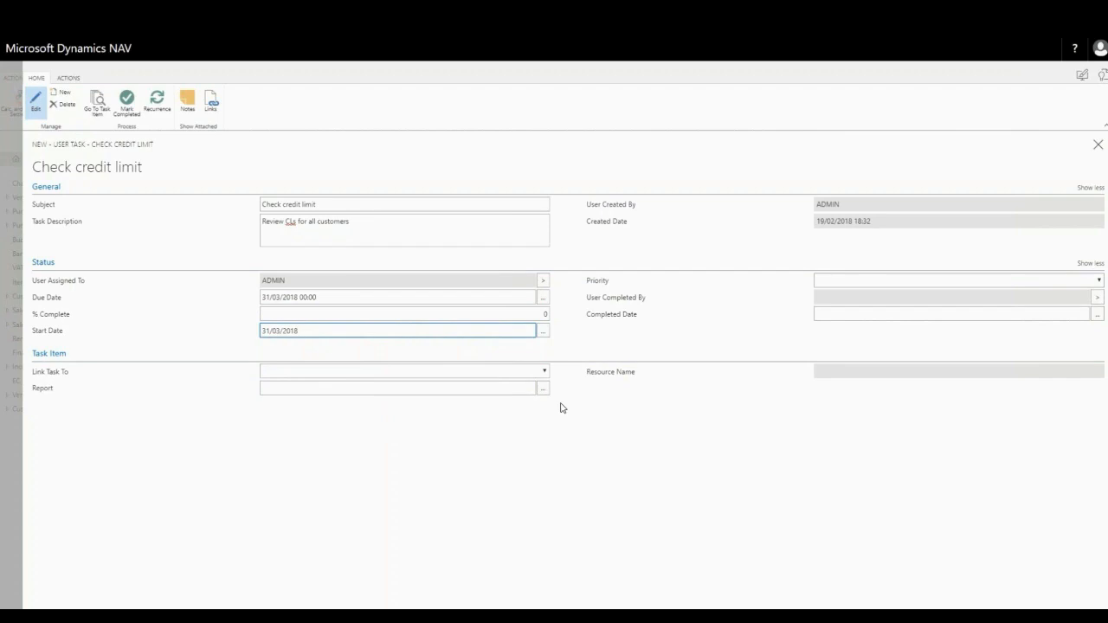
Link the task to page 22, Customer List, and set its priority to Normal
left_click(546, 373)
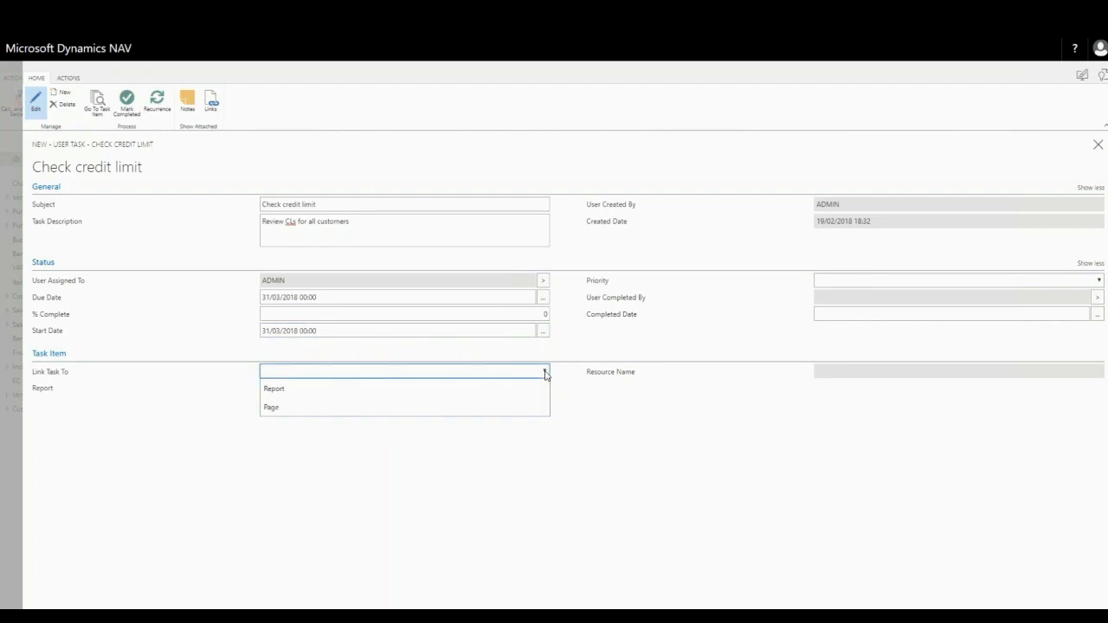
left_click(279, 408)
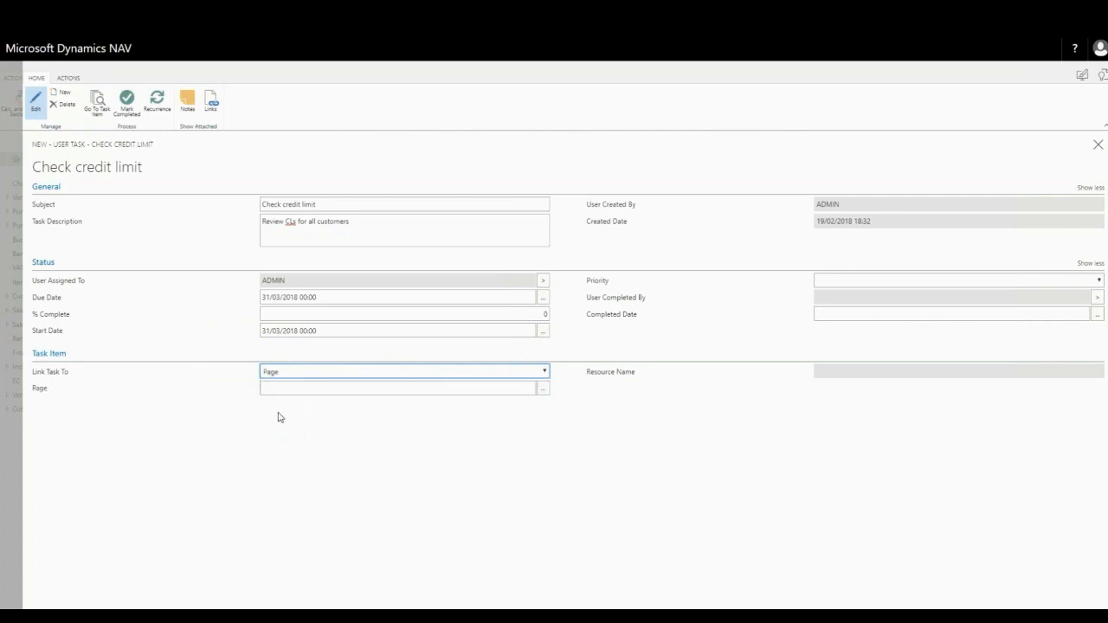
left_click(545, 393)
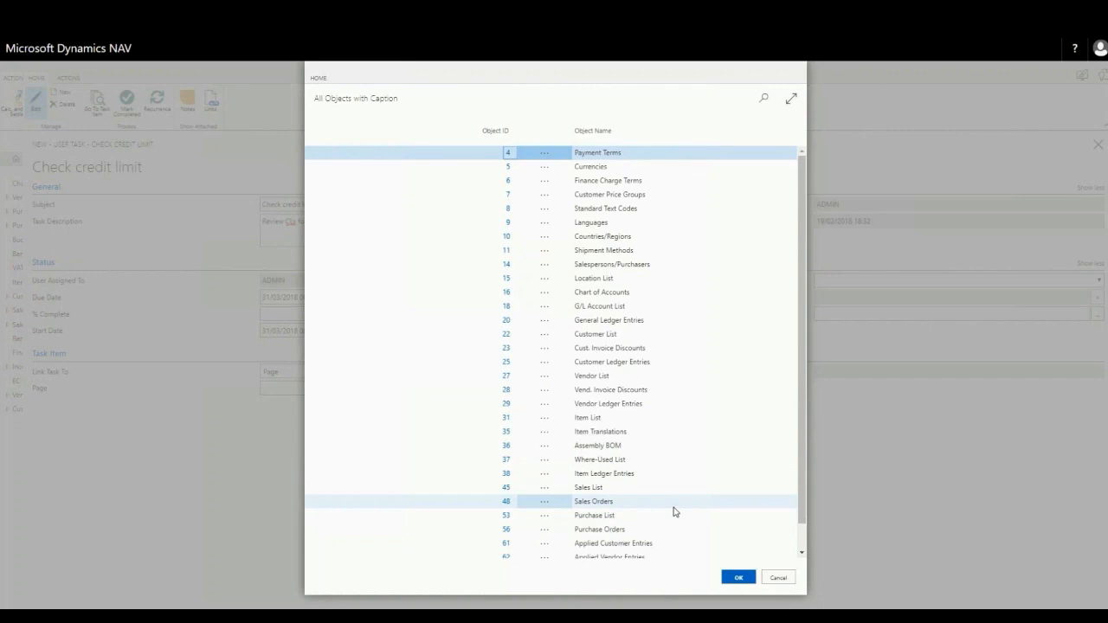
left_click(505, 336)
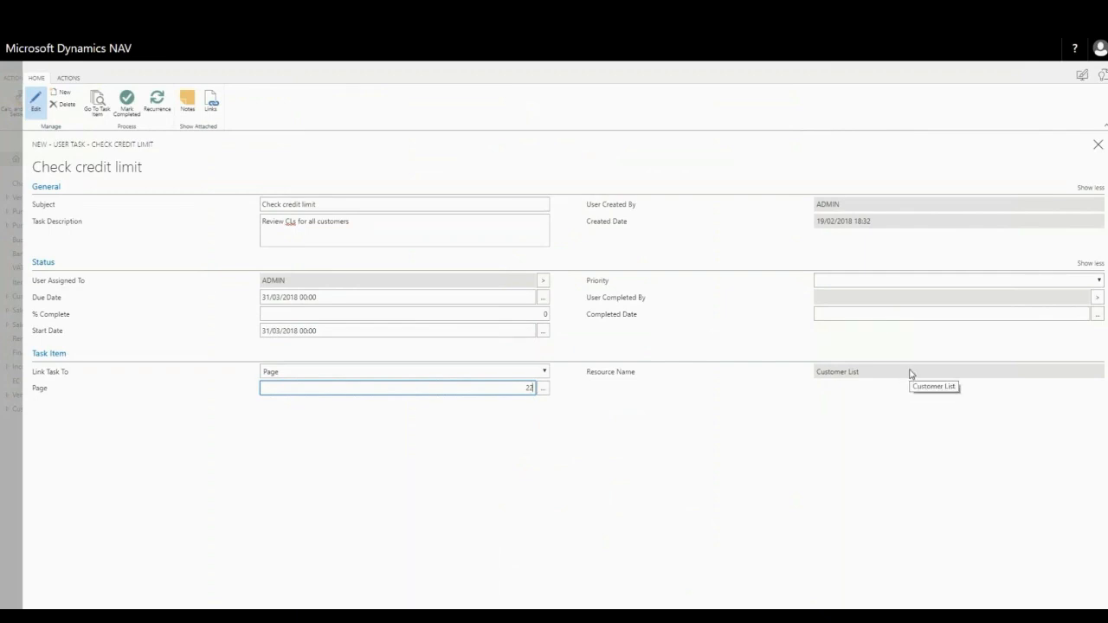
left_click(1099, 281)
left_click(830, 315)
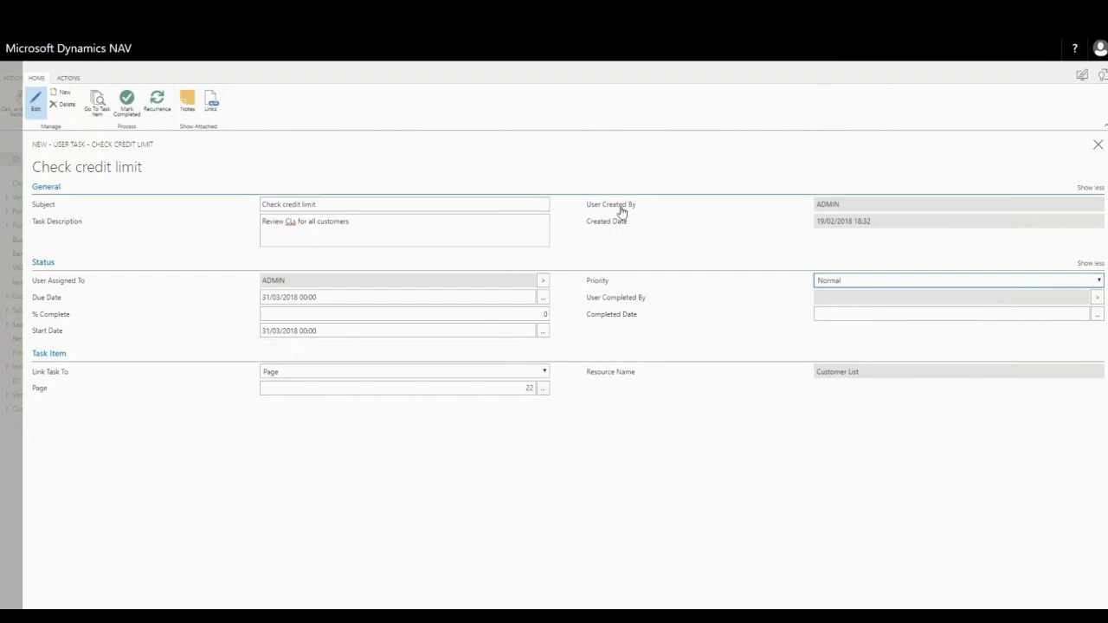
Look at the task's recurrence settings without changing them, and view the linked customer list through the task item
left_click(157, 100)
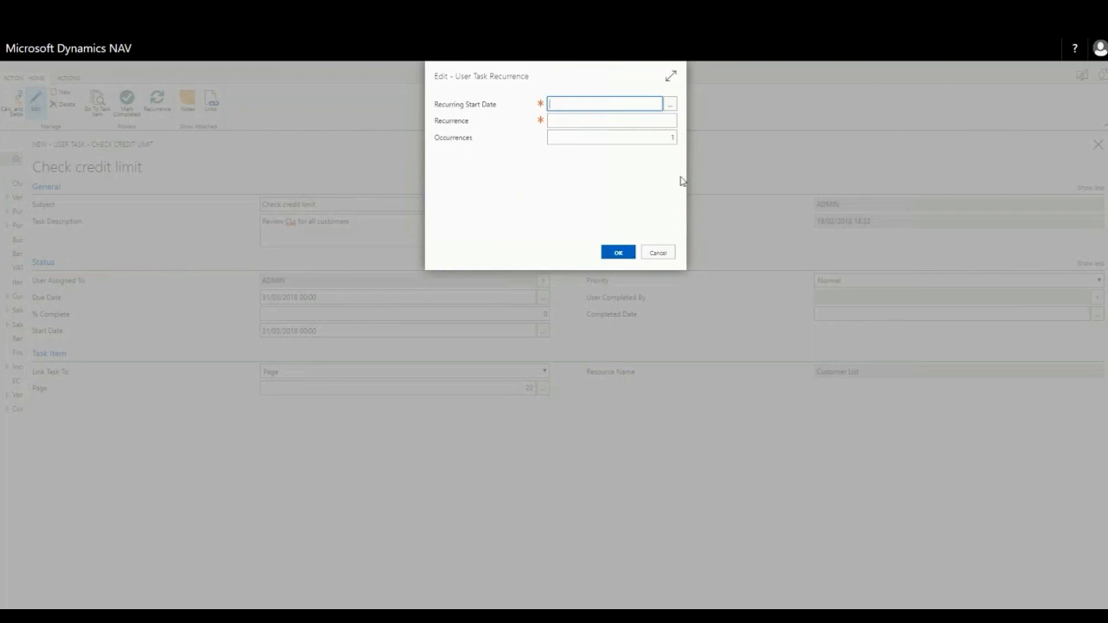
left_click(660, 253)
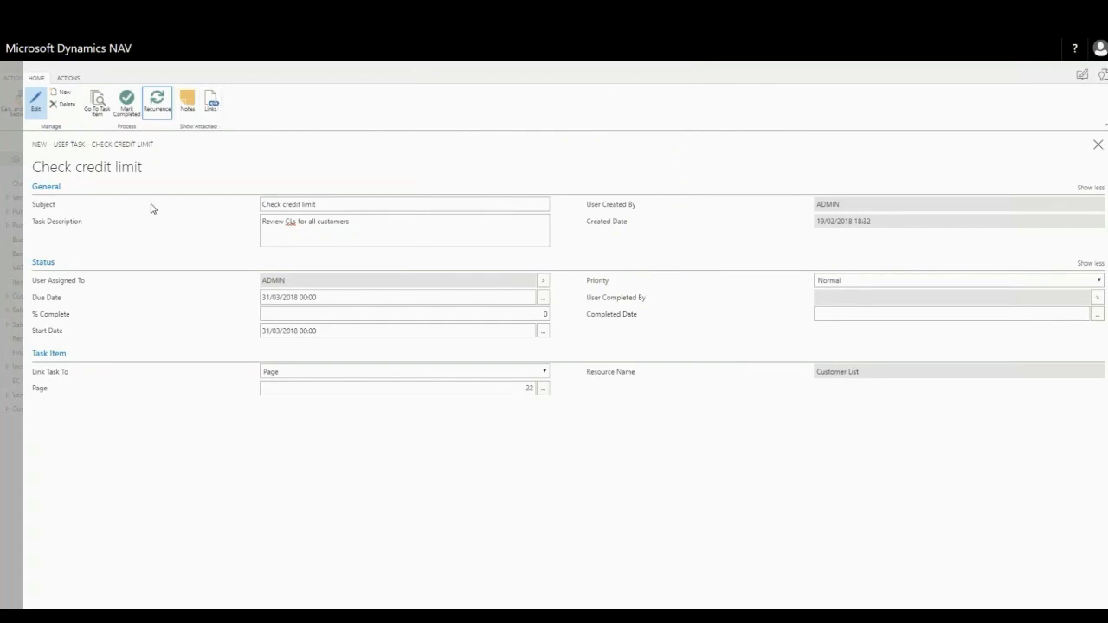
left_click(99, 110)
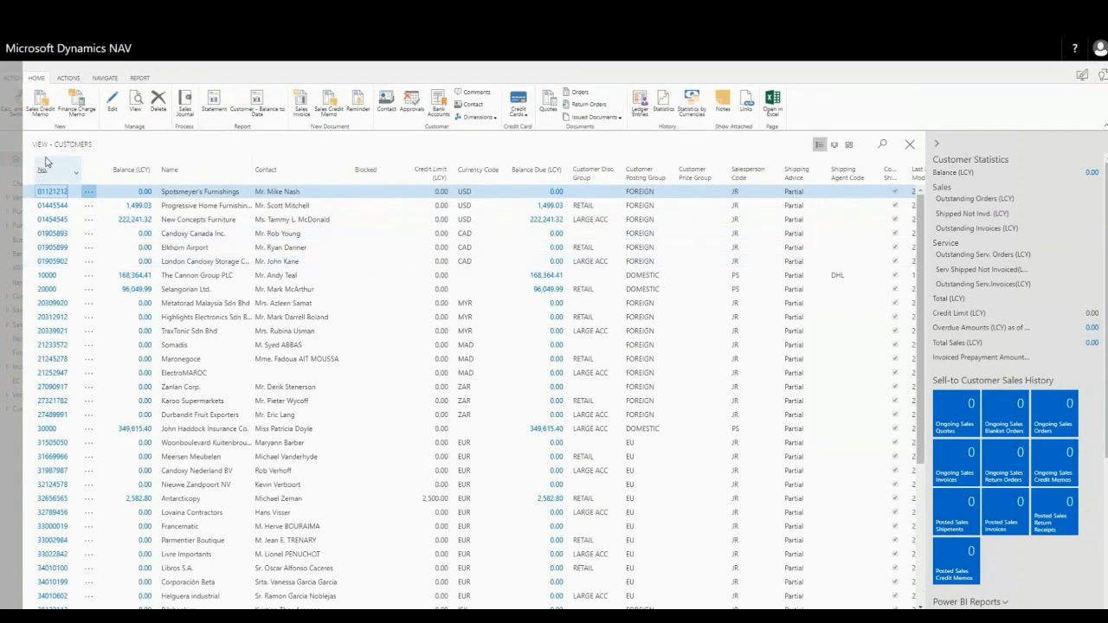
left_click(909, 145)
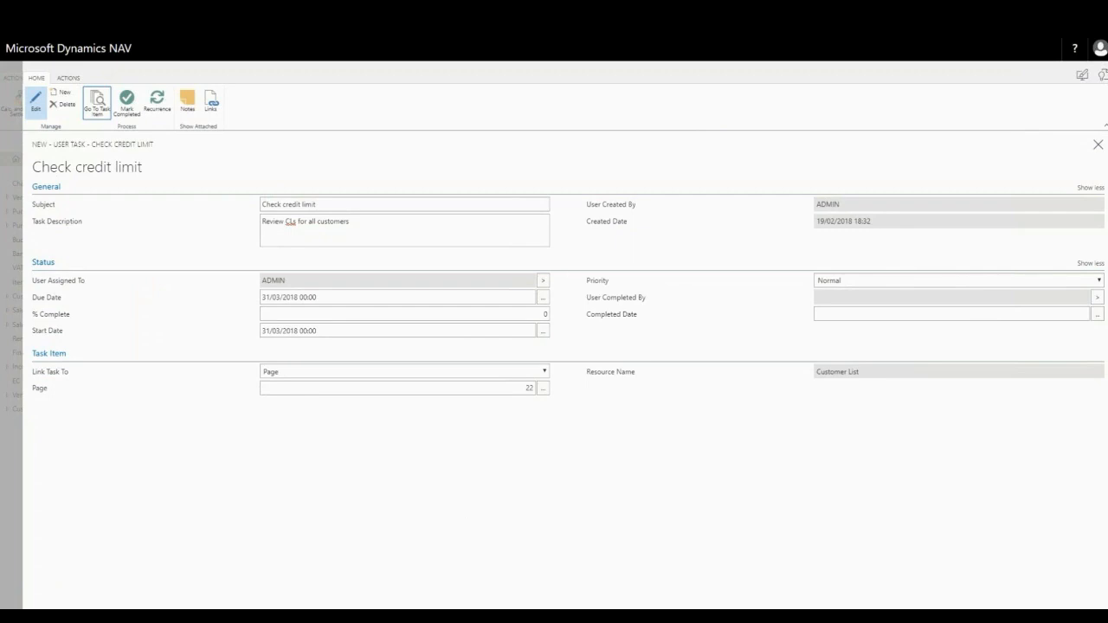
Close the task and the task list, and reopen the pending user tasks from the home page
left_click(1097, 146)
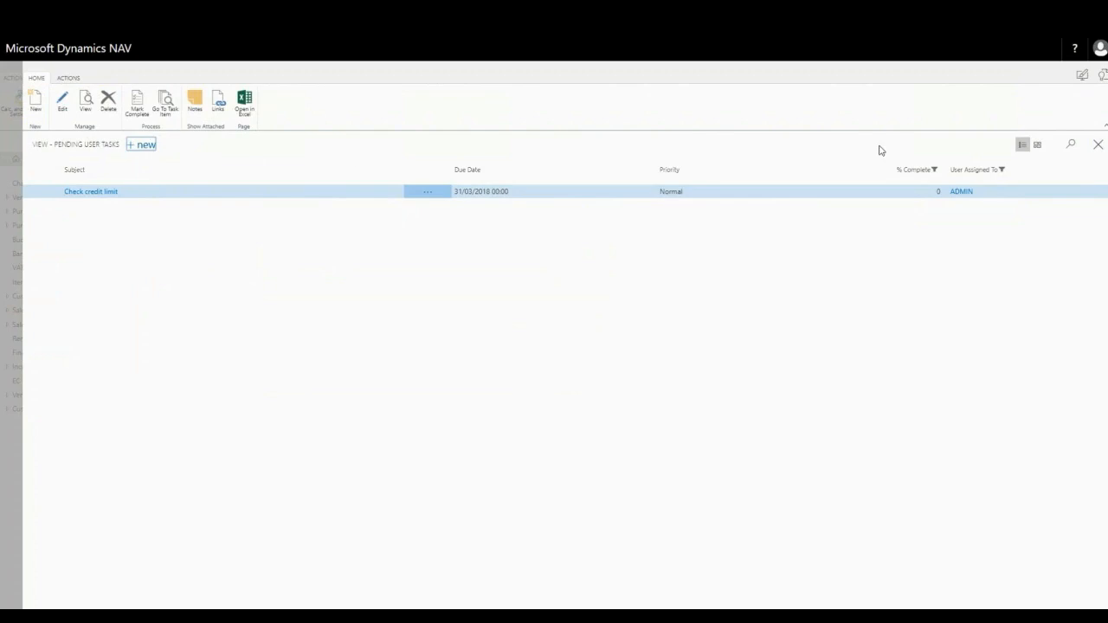
left_click(1097, 144)
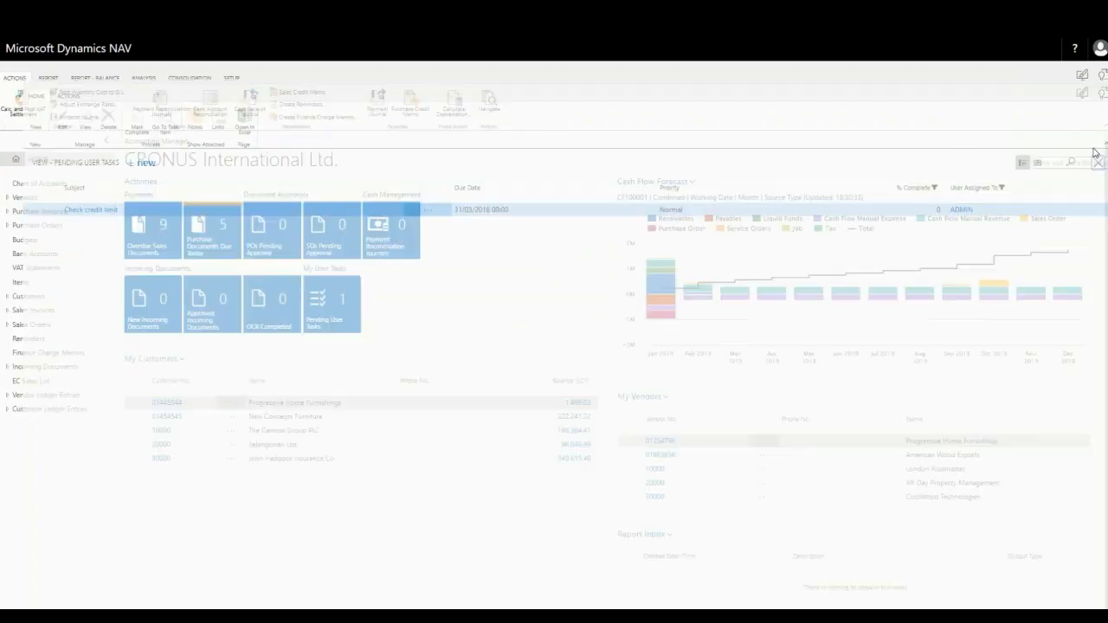
left_click(323, 319)
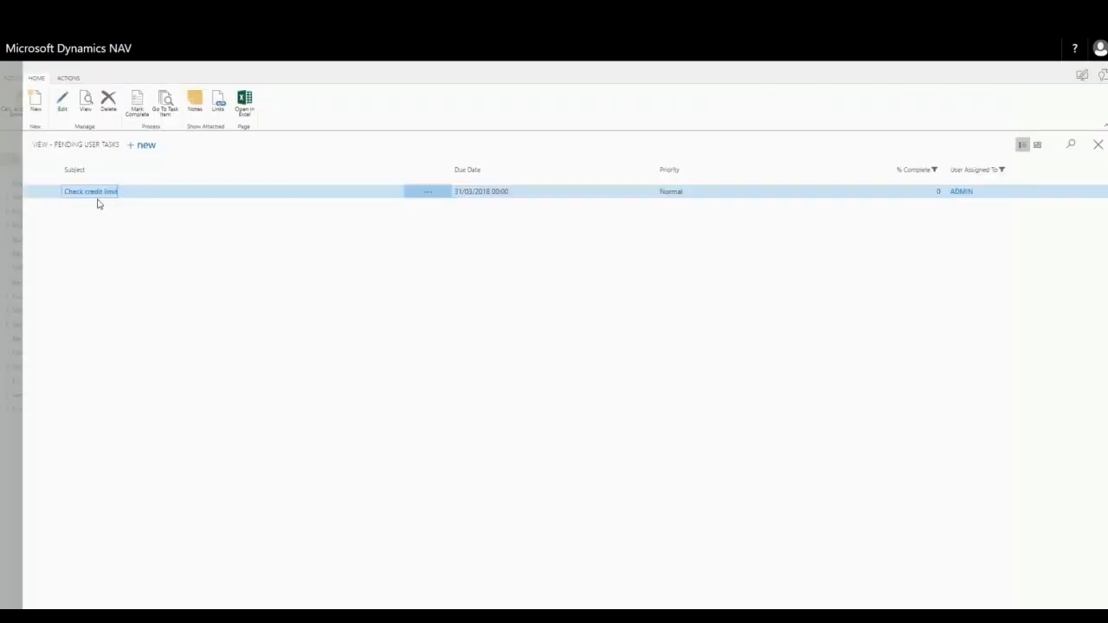